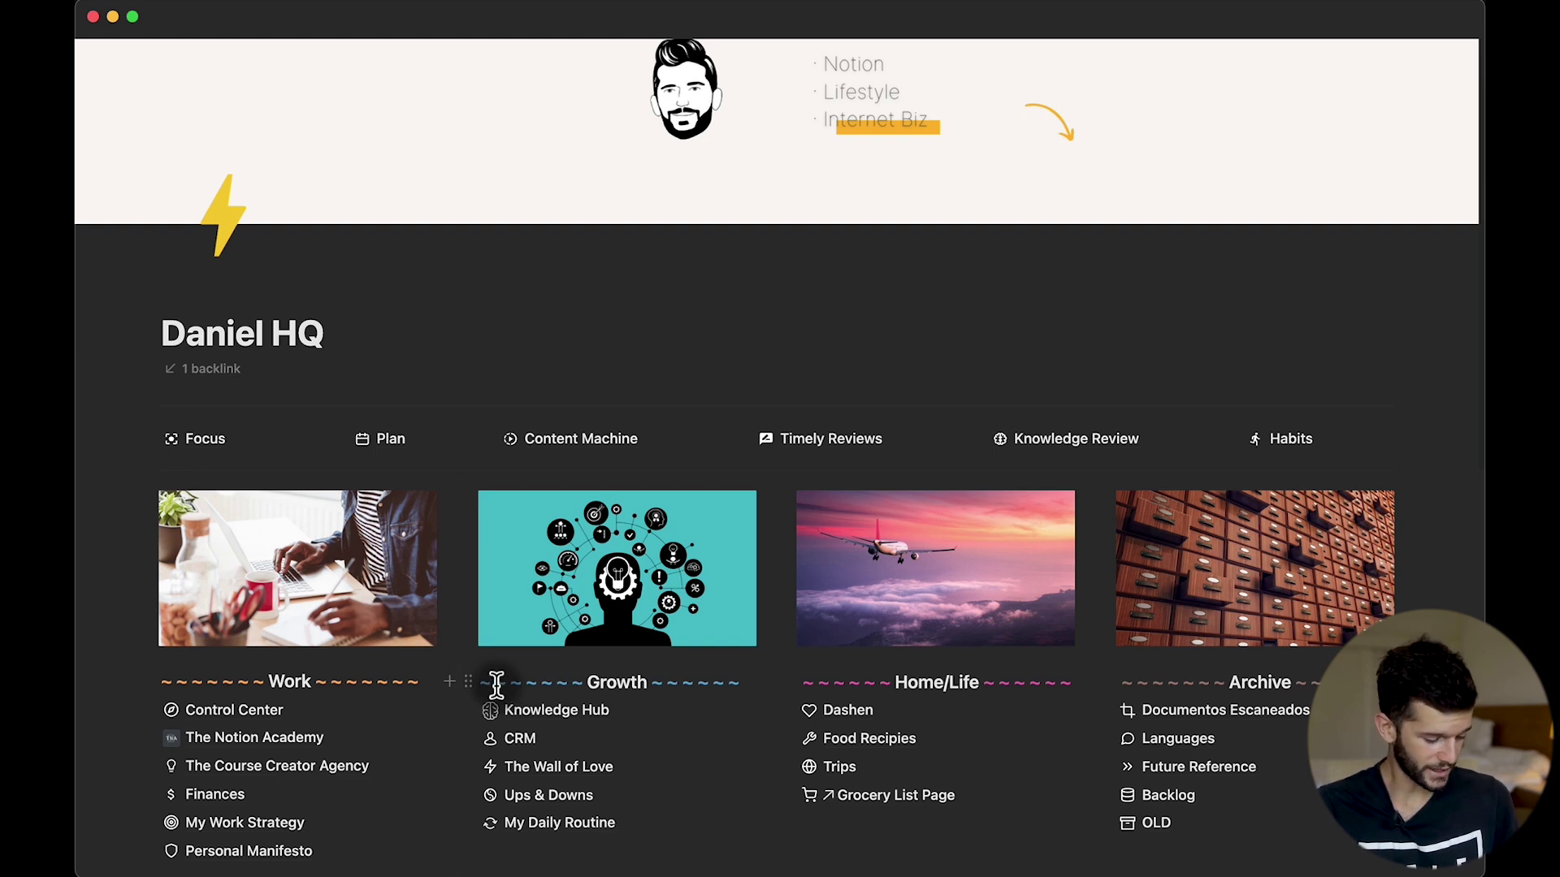
Open the Focus page and scroll past the Tasks board to People and Daily Habits
click(539, 683)
key(super+Left)
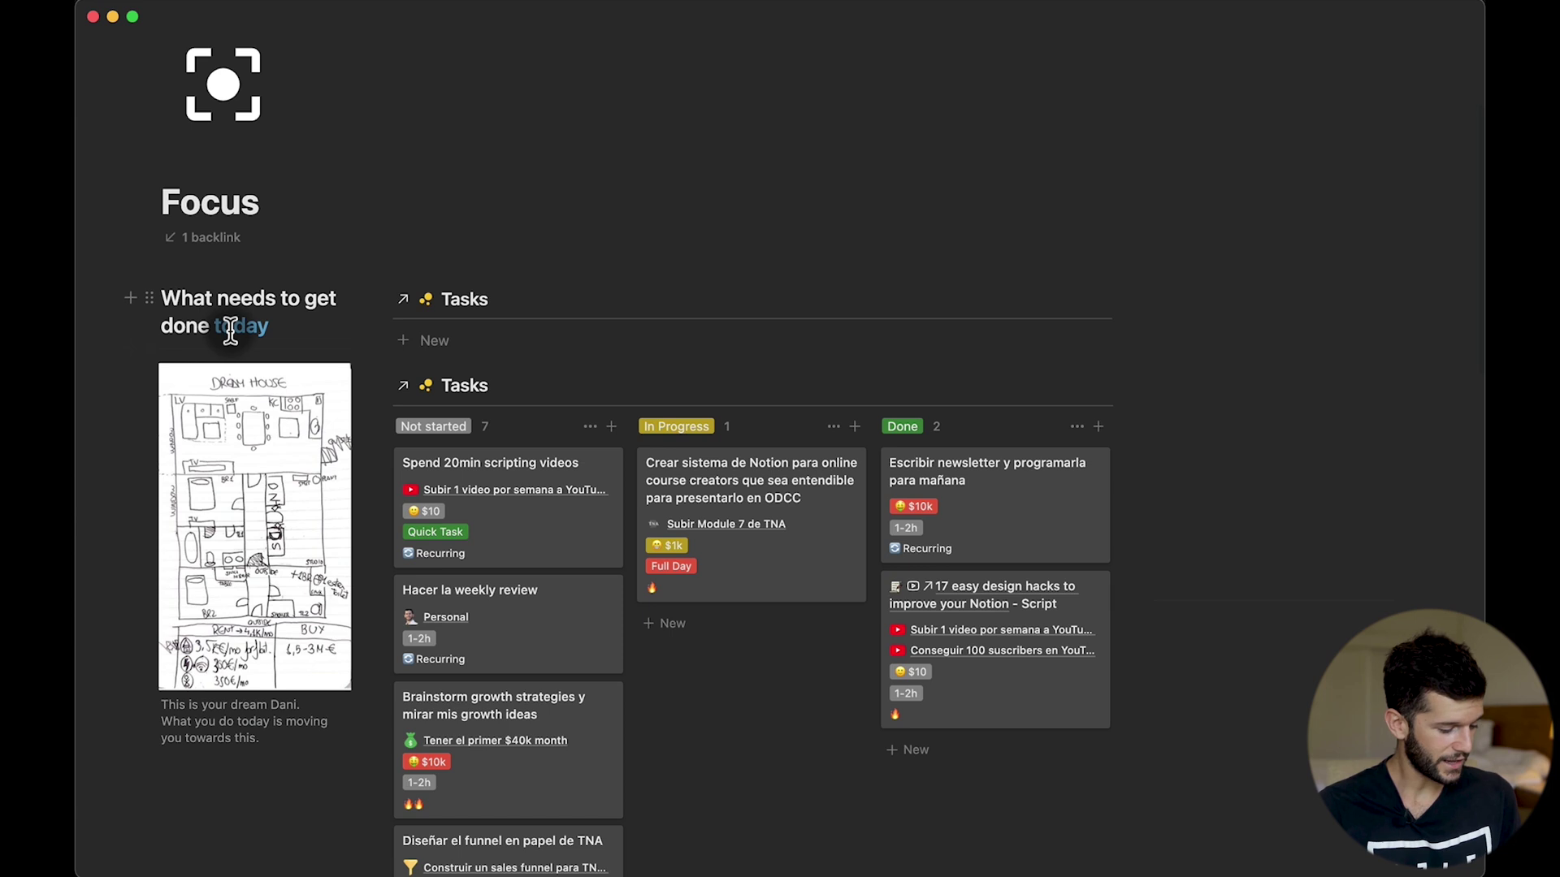
scroll(292, 341, down, 10)
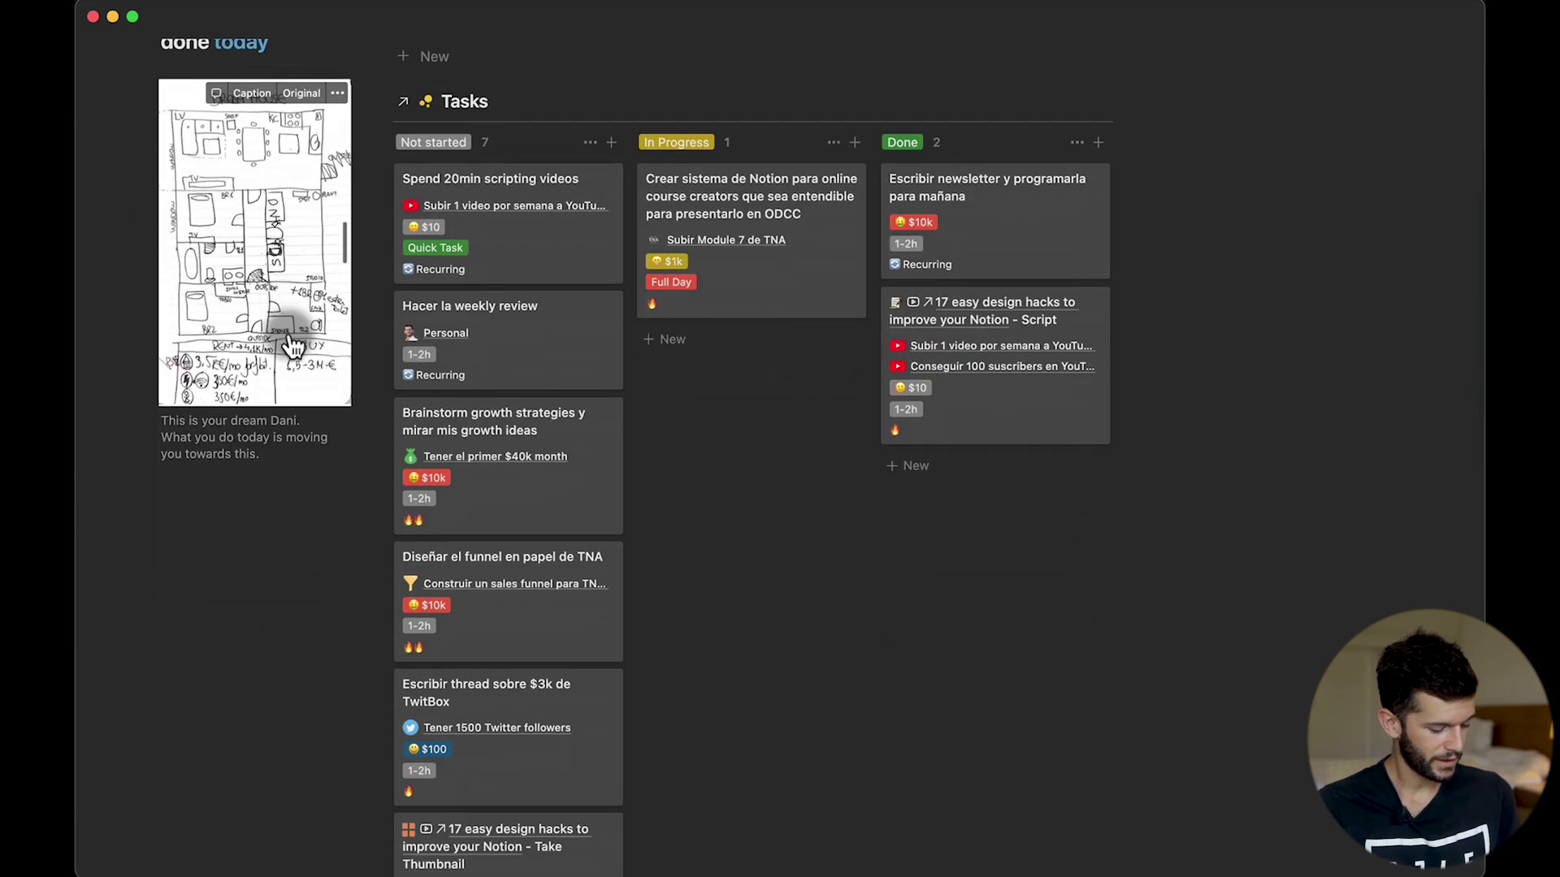
scroll(291, 336, down, 4)
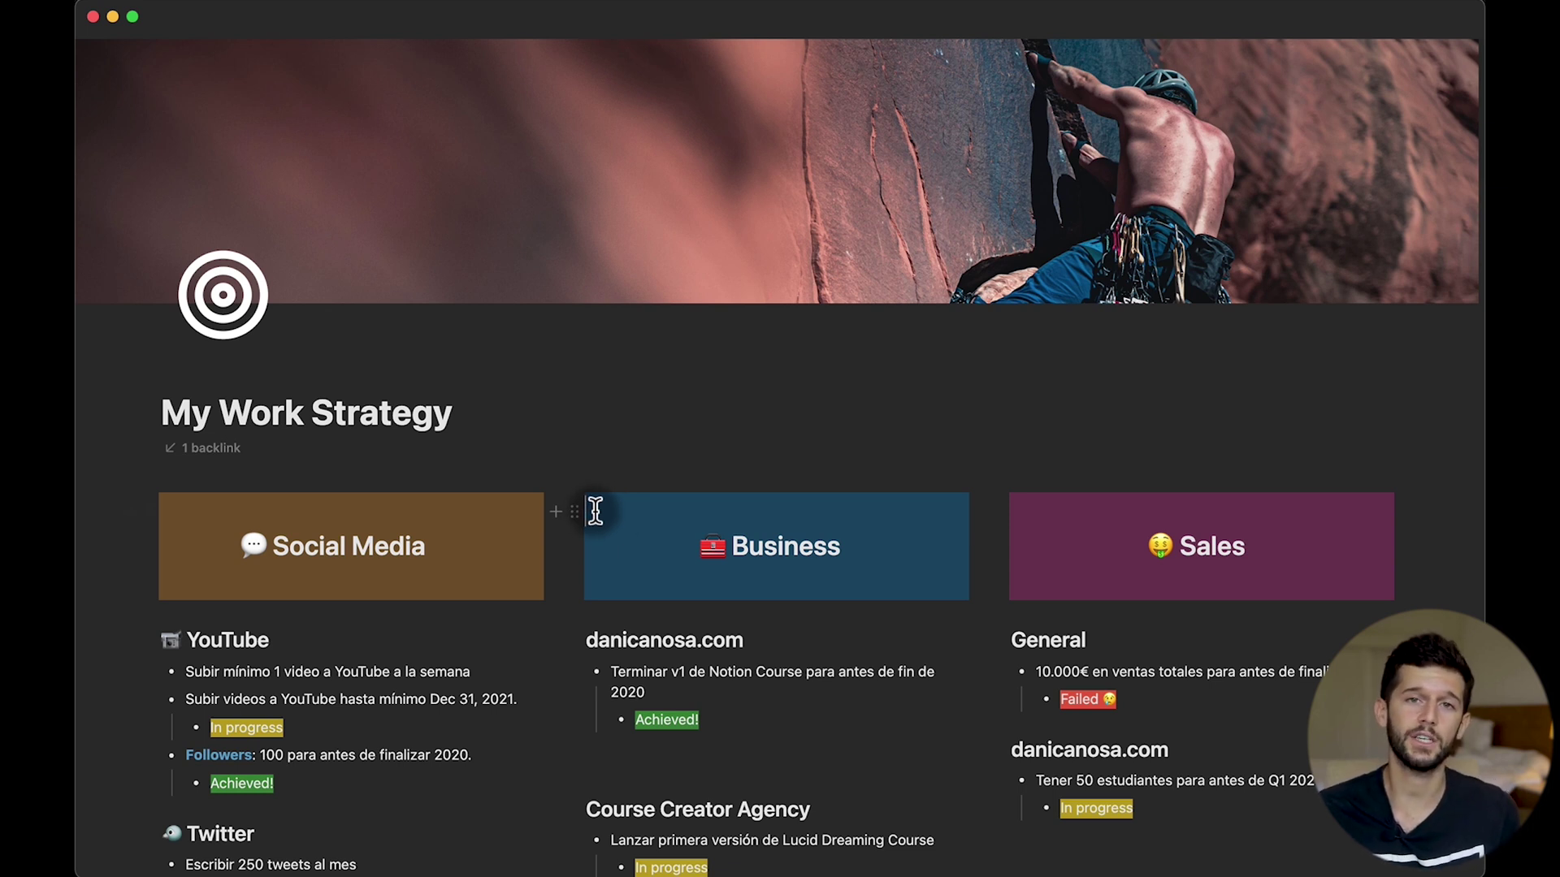
Add and then remove an empty line at the start of the Business callout
click(596, 510)
key(Return)
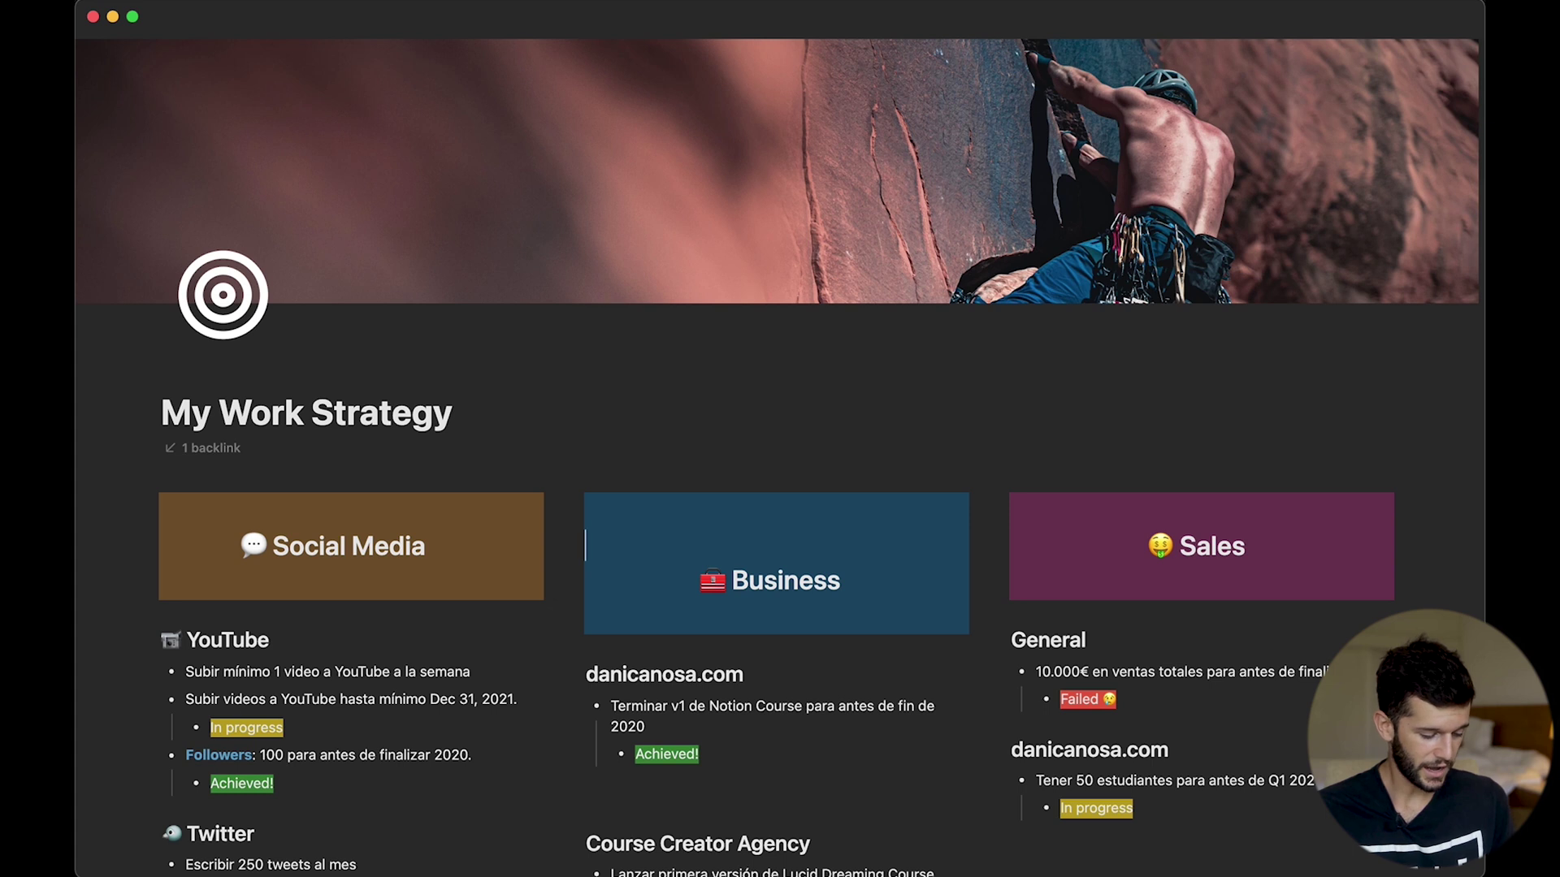
key(BackSpace)
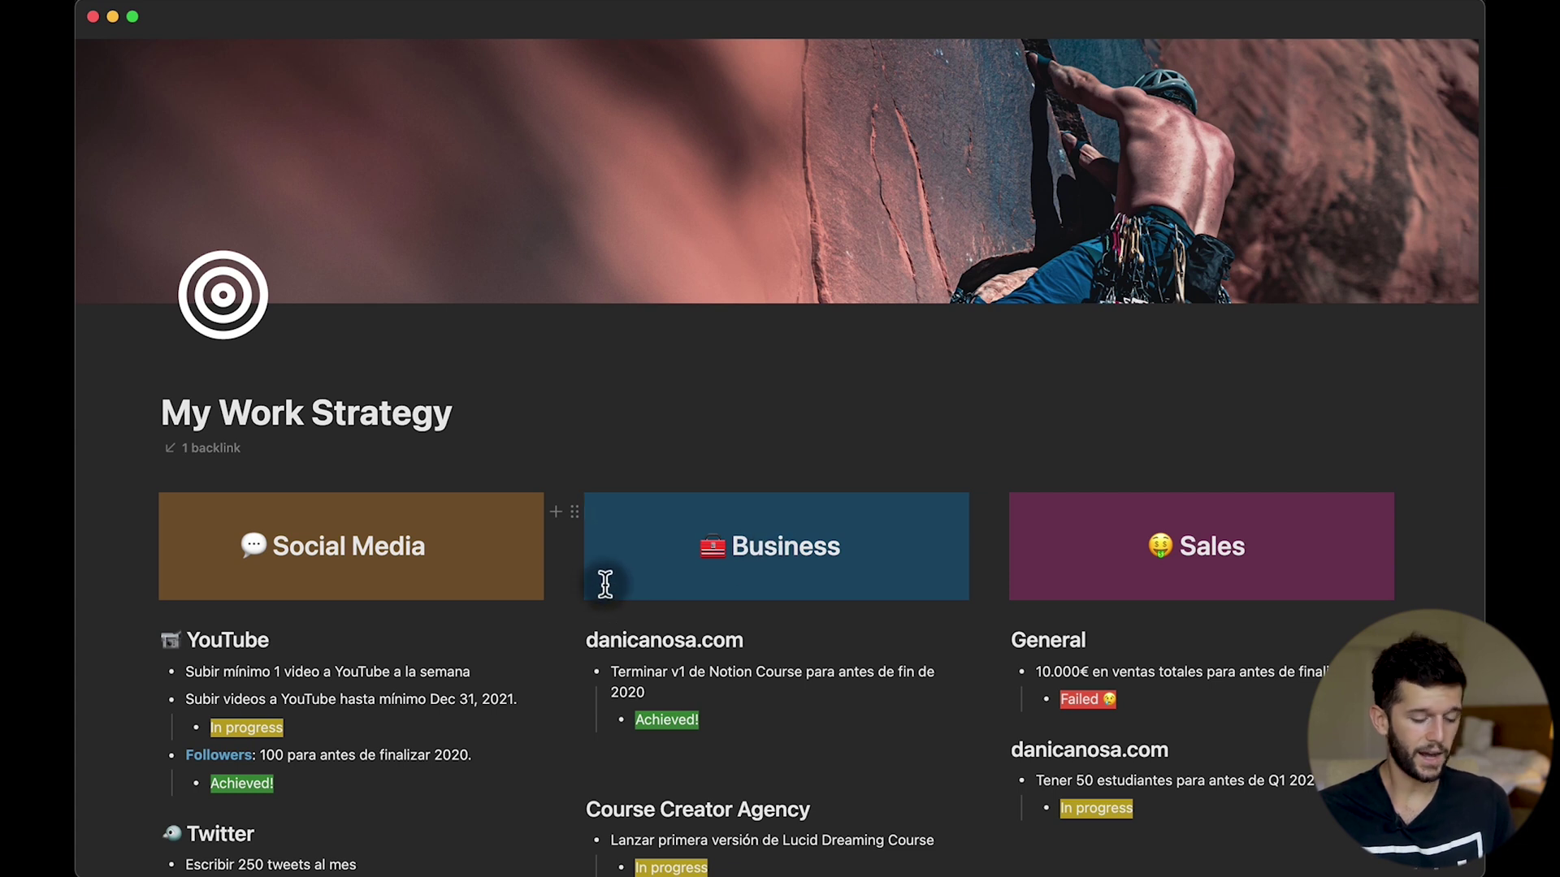
Give the Business callout on My Work Strategy a Blue background
click(574, 512)
mouse_move(469, 619)
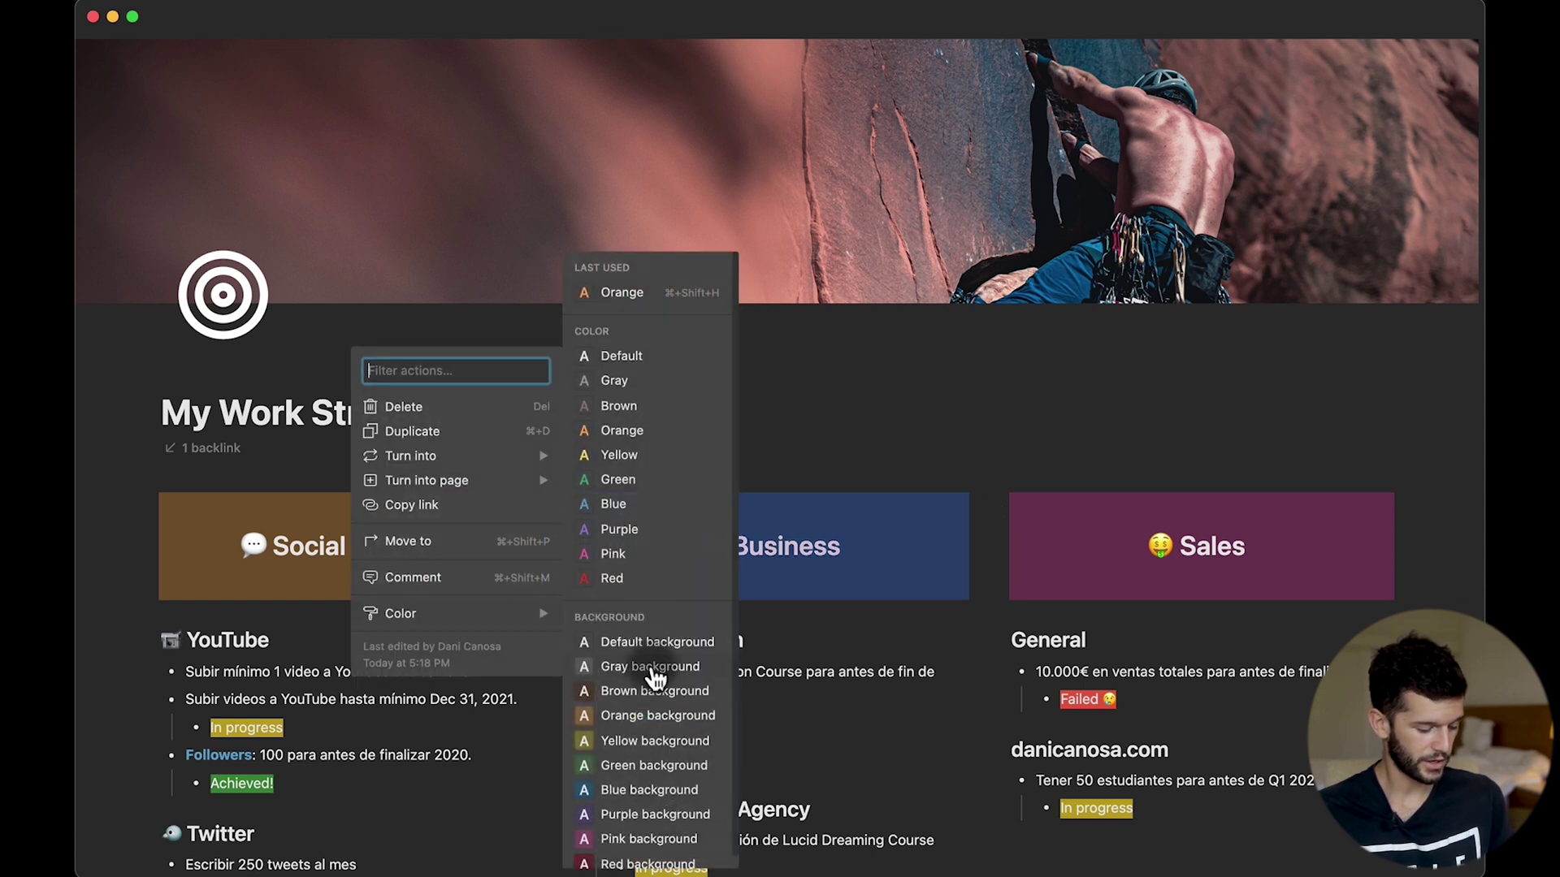
click(645, 790)
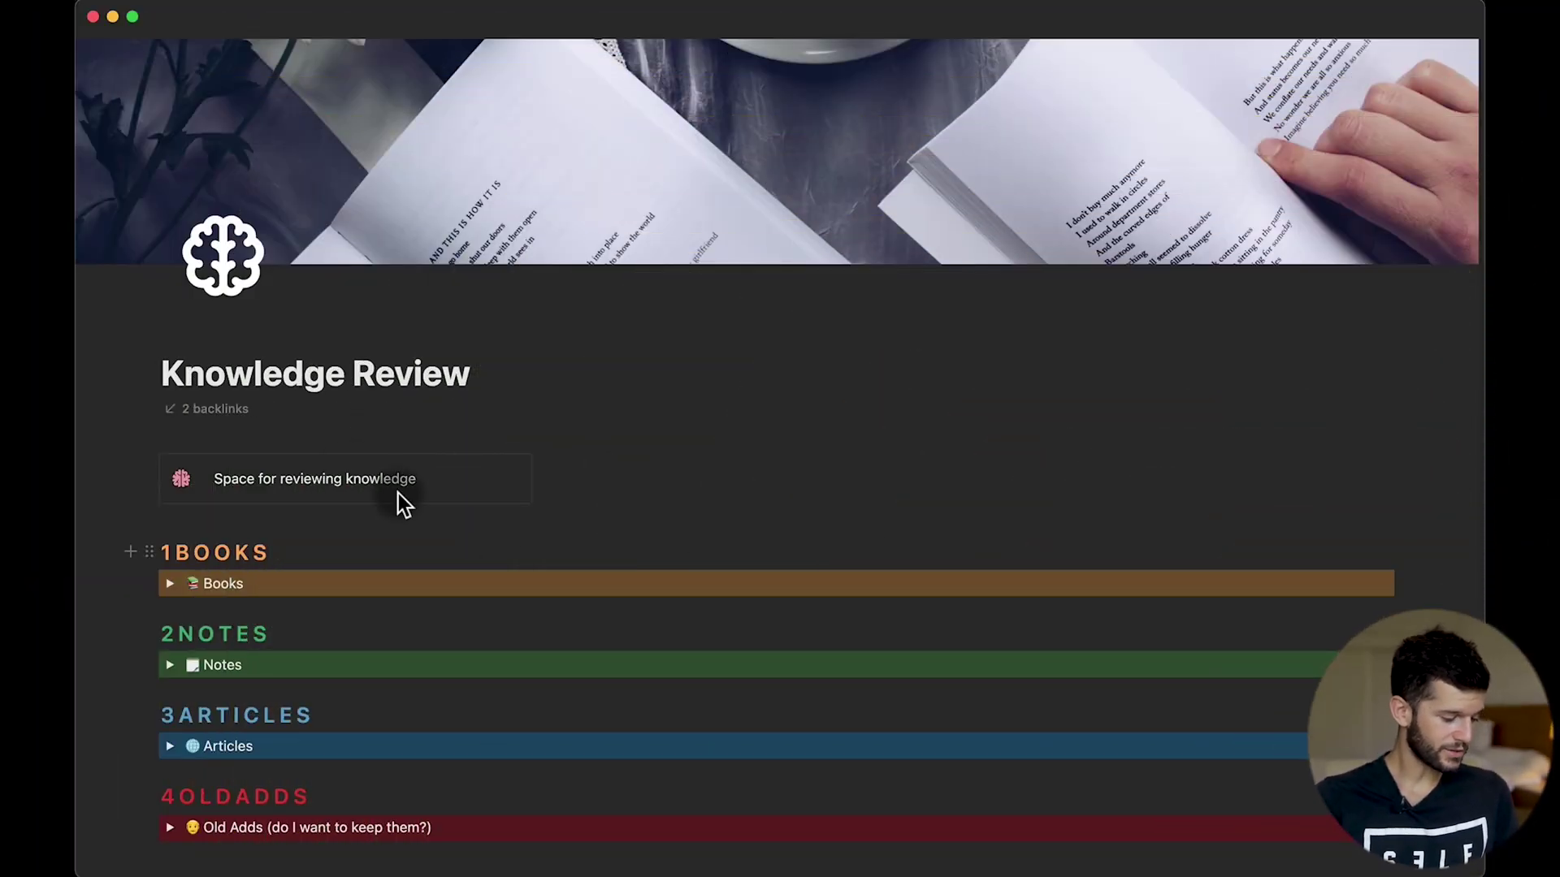
Scroll down the Knowledge Review page to reach the Media Vault database
scroll(327, 588, down, 2)
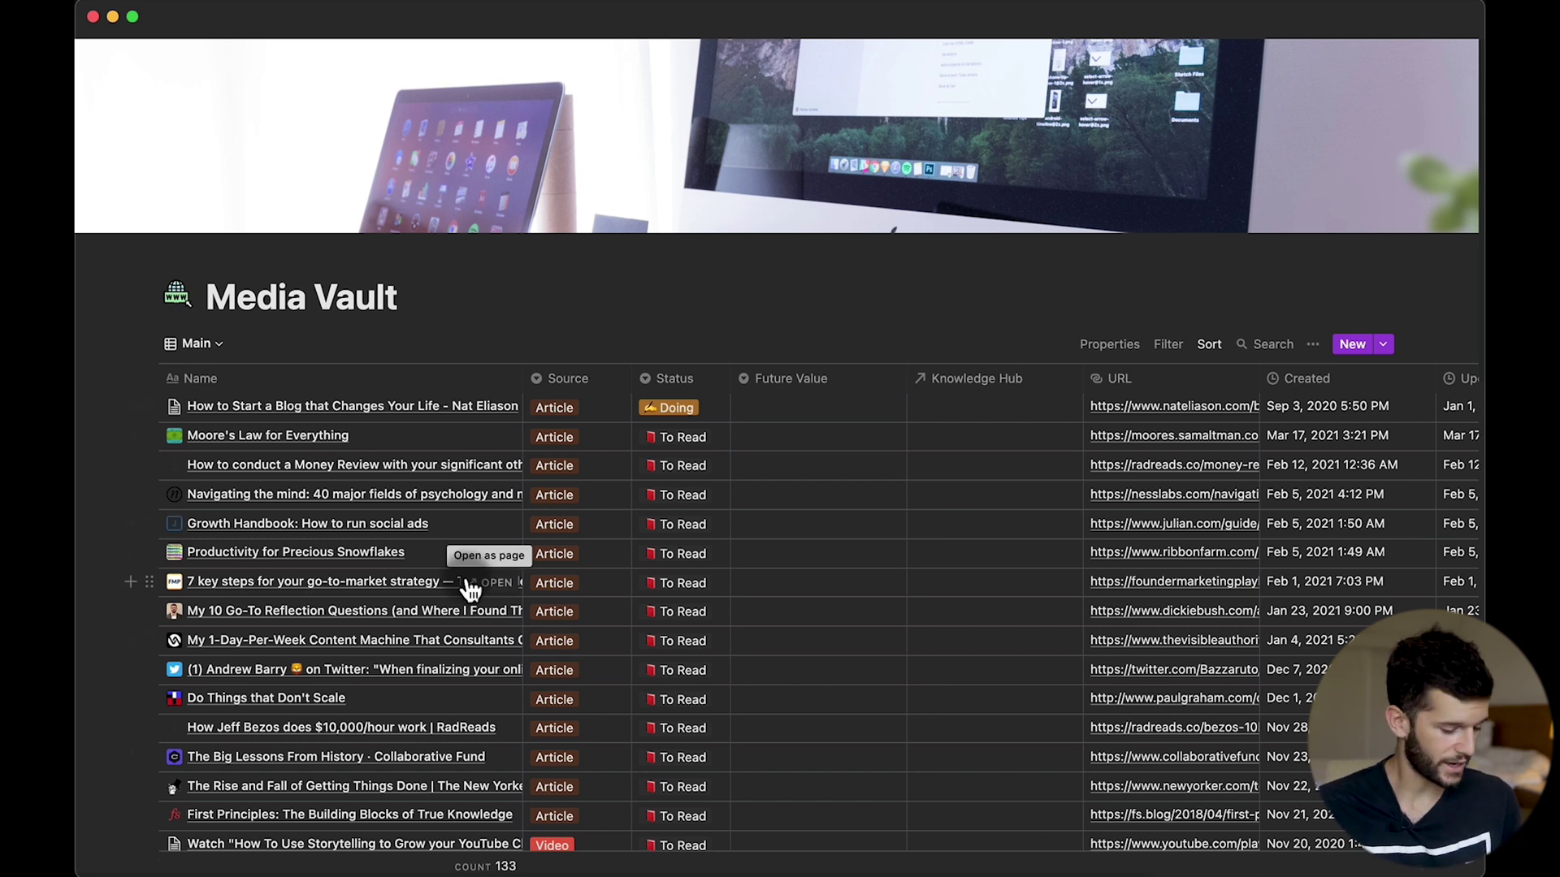
Show the Status options of the first Media Vault entry to view its emoji labels
click(683, 403)
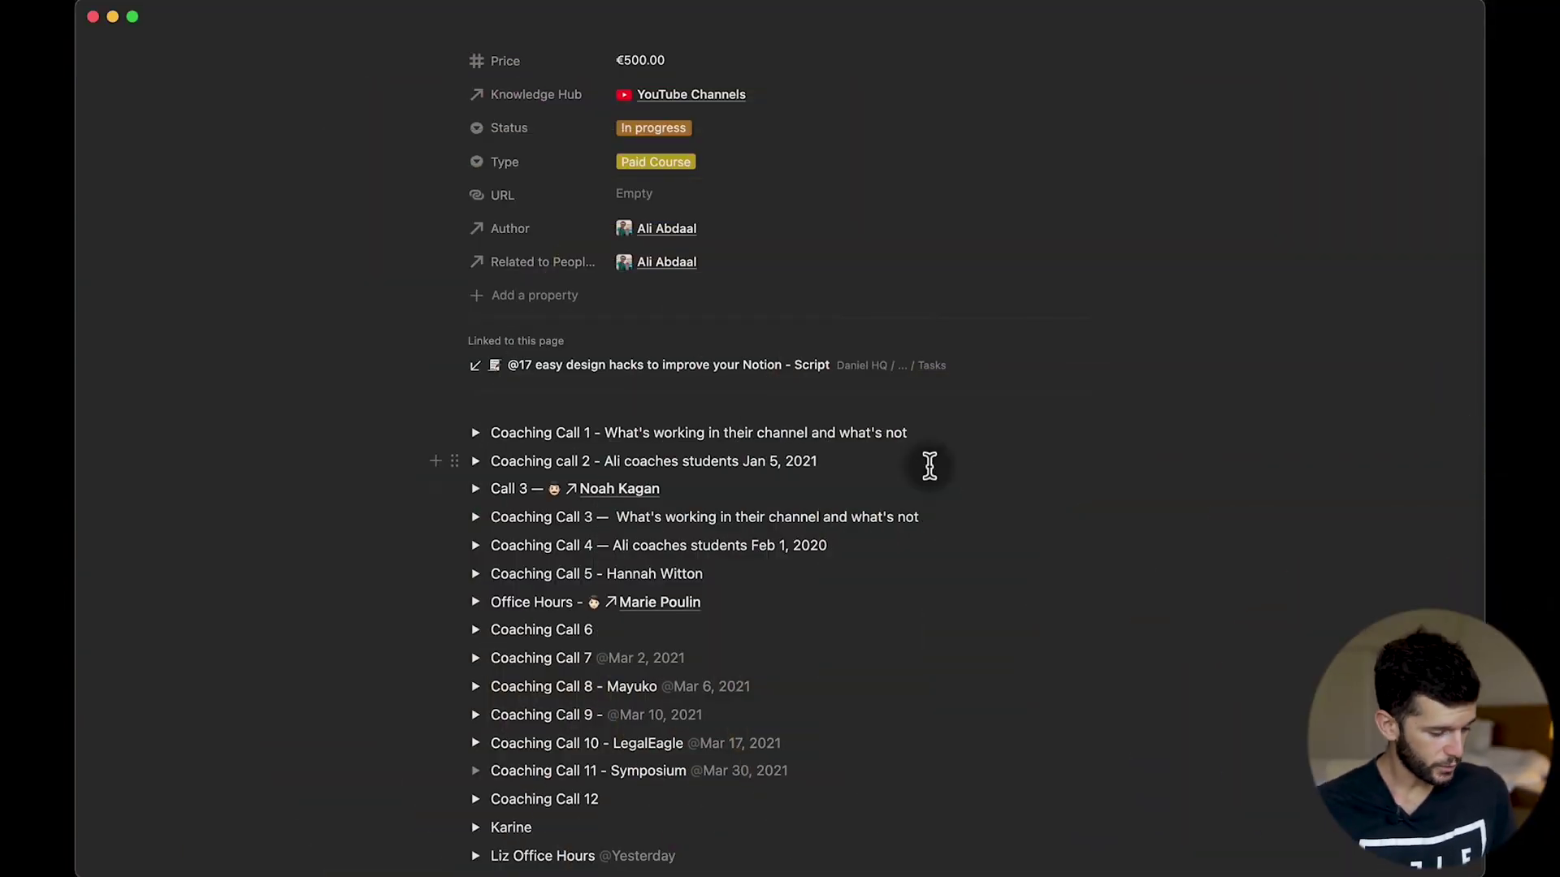
scroll(569, 203, up, 3)
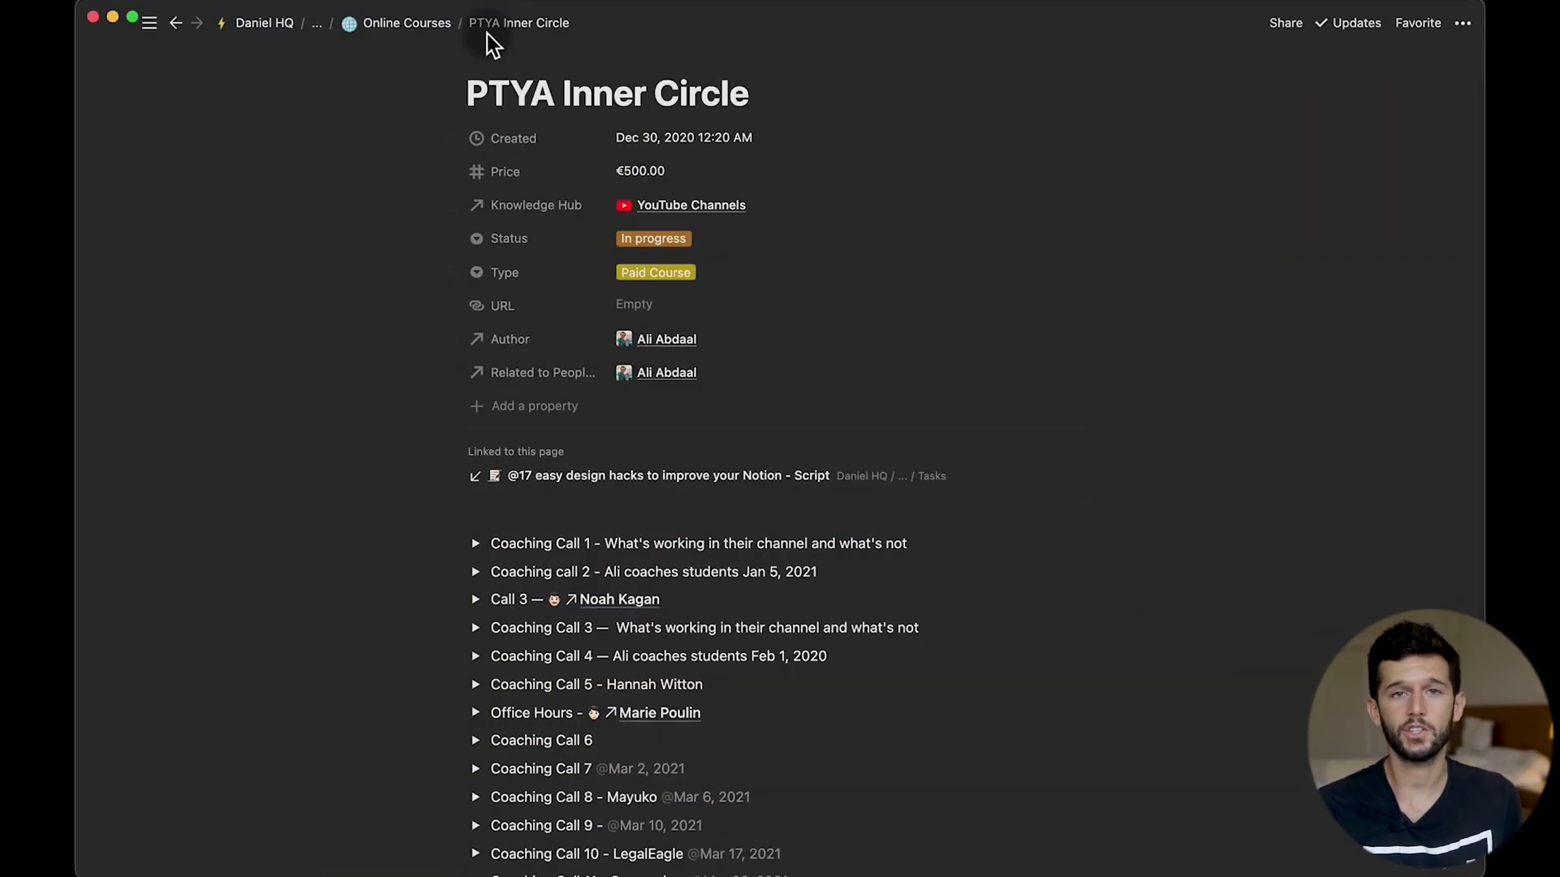
scroll(627, 592, down, 5)
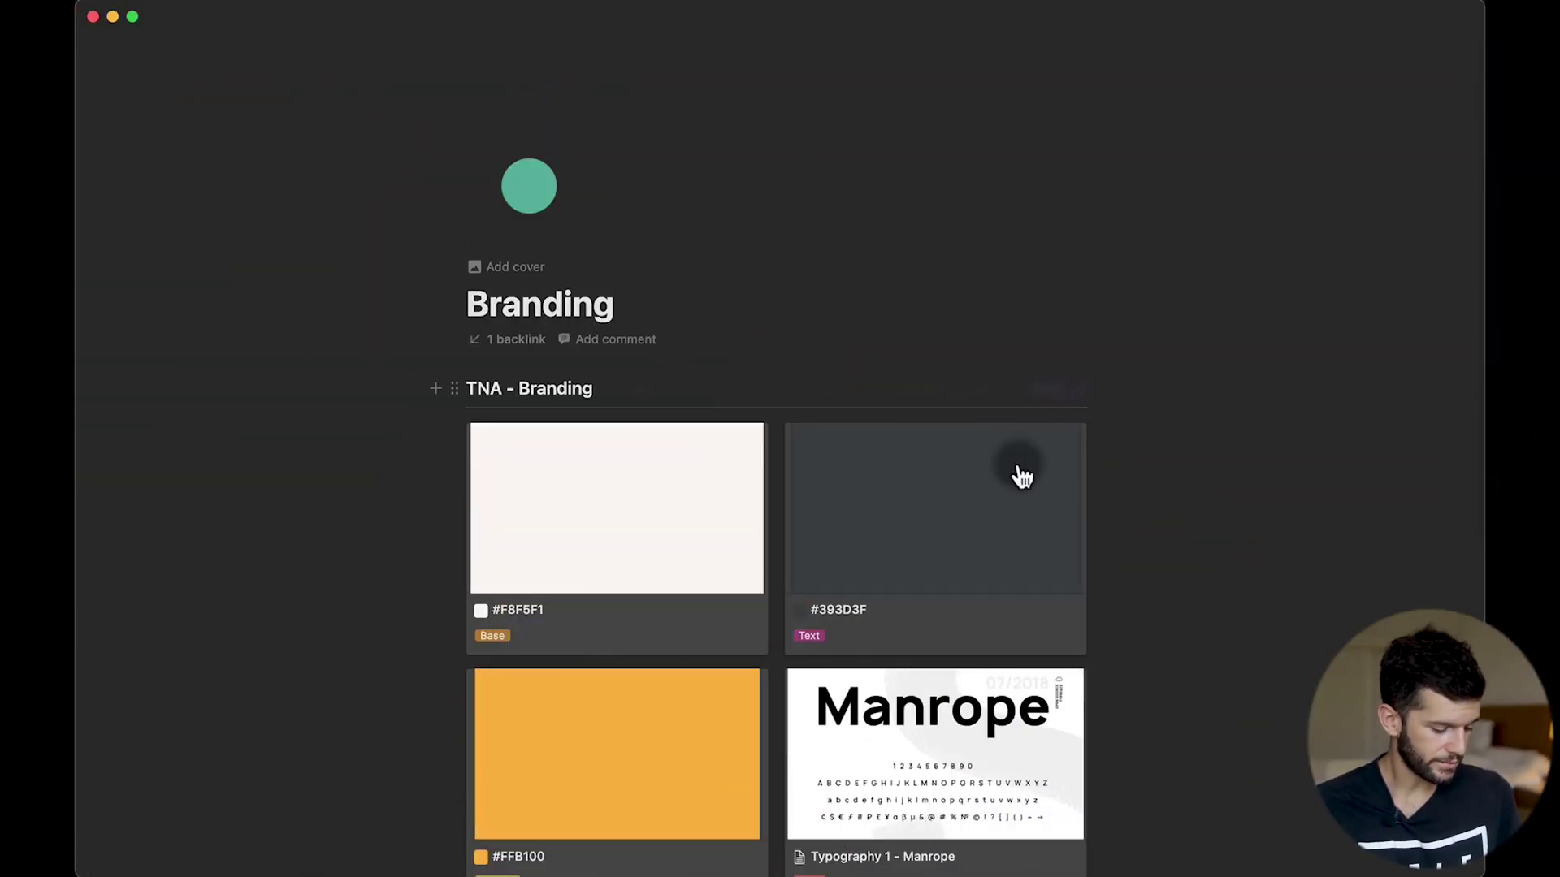
Scroll through the Branding page's colour and font cards
scroll(1157, 477, down, 1)
scroll(1157, 480, down, 4)
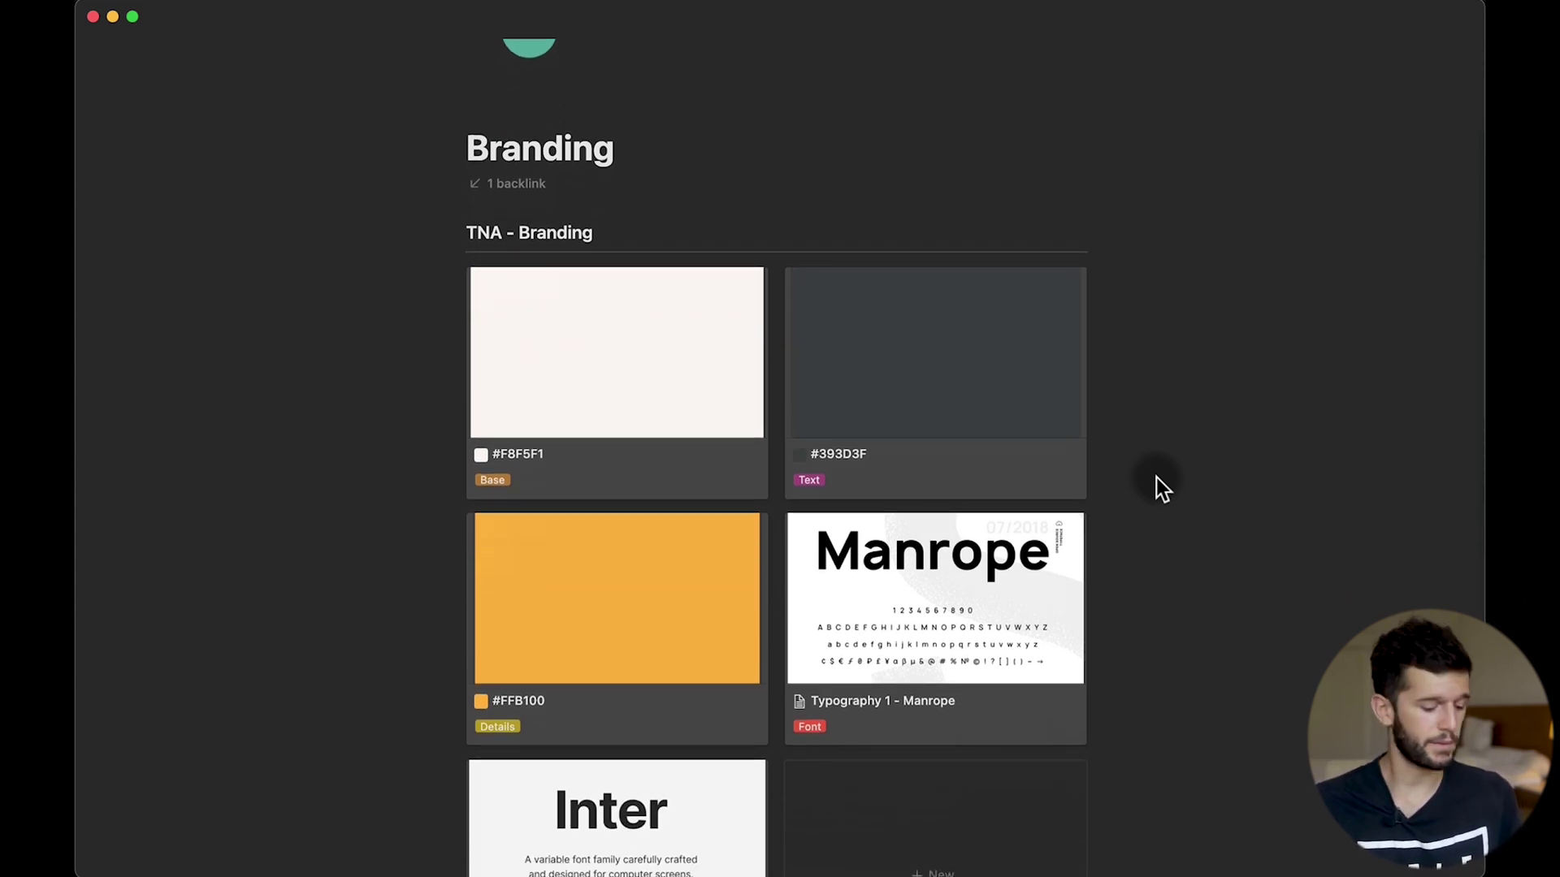
scroll(1157, 478, down, 3)
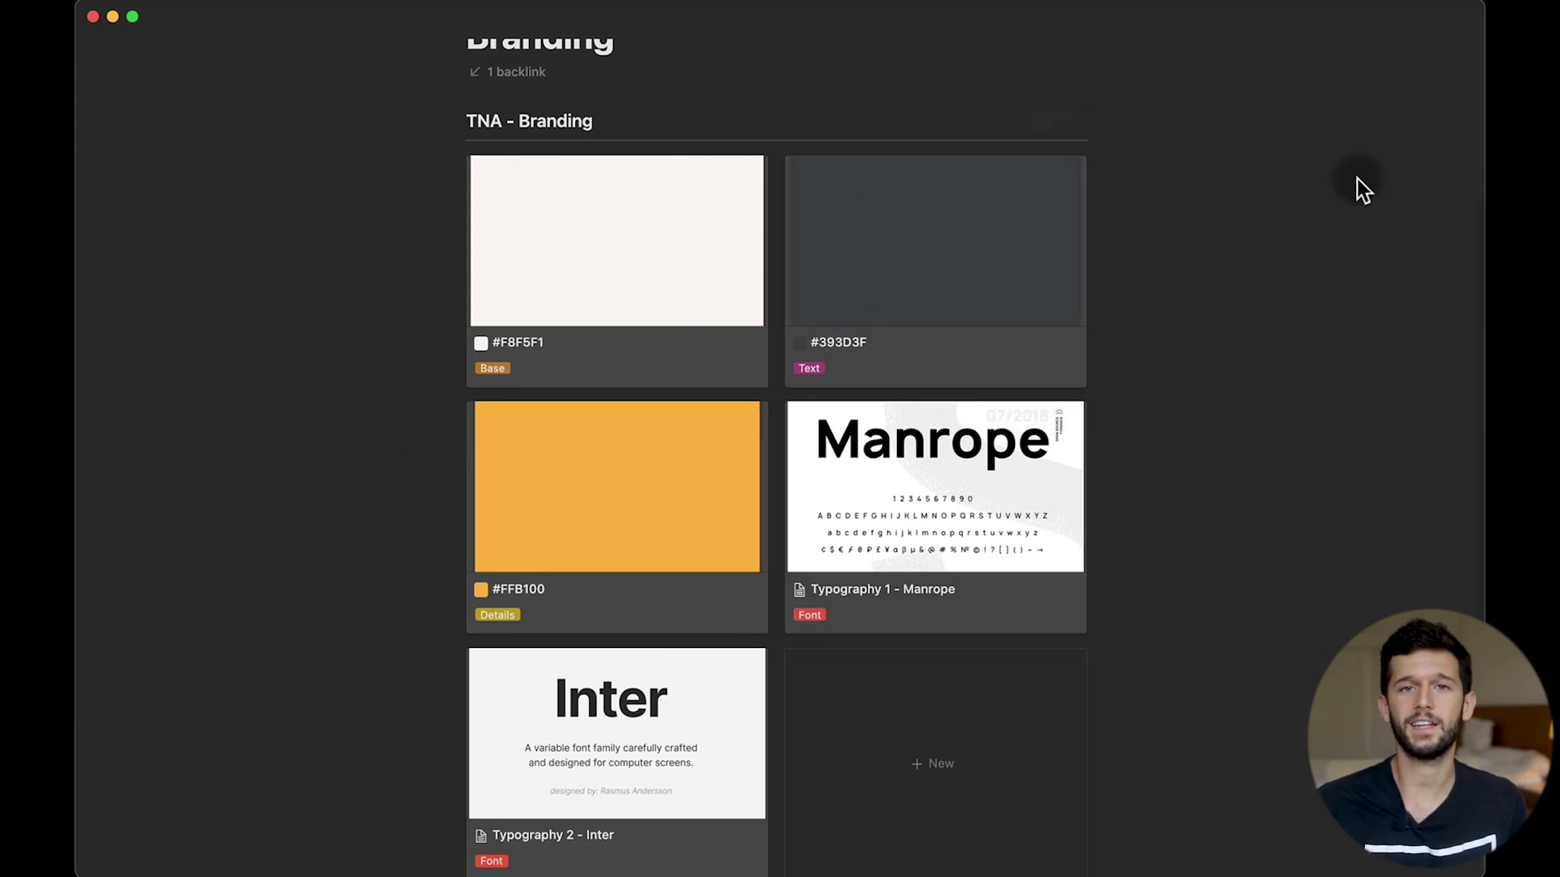
scroll(1357, 179, down, 1)
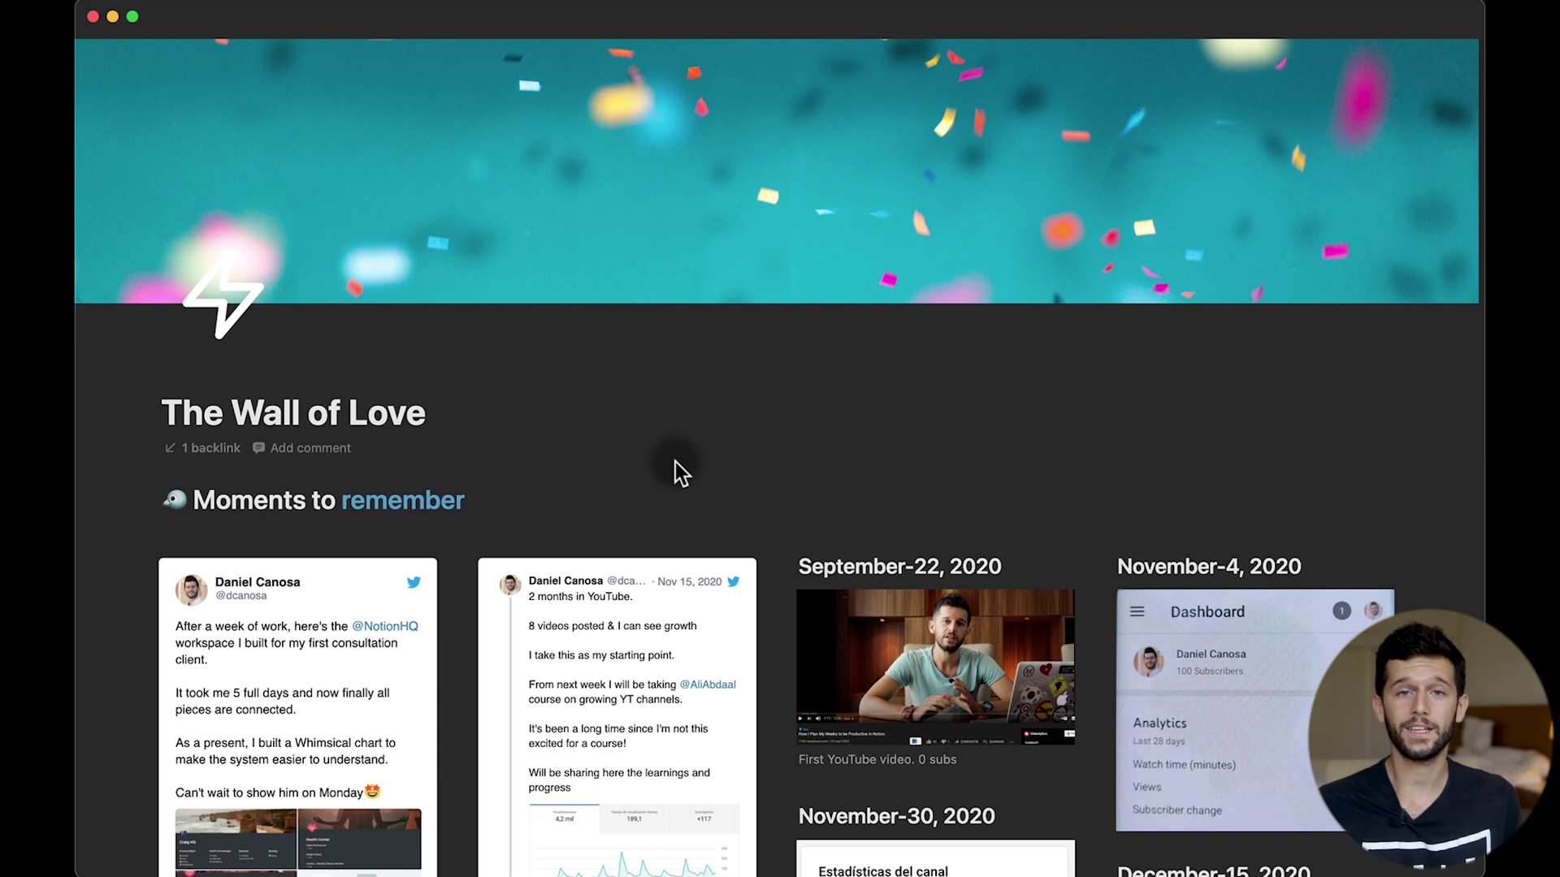
Scroll through The Wall of Love timeline of dated posts and screenshots
scroll(675, 461, down, 3)
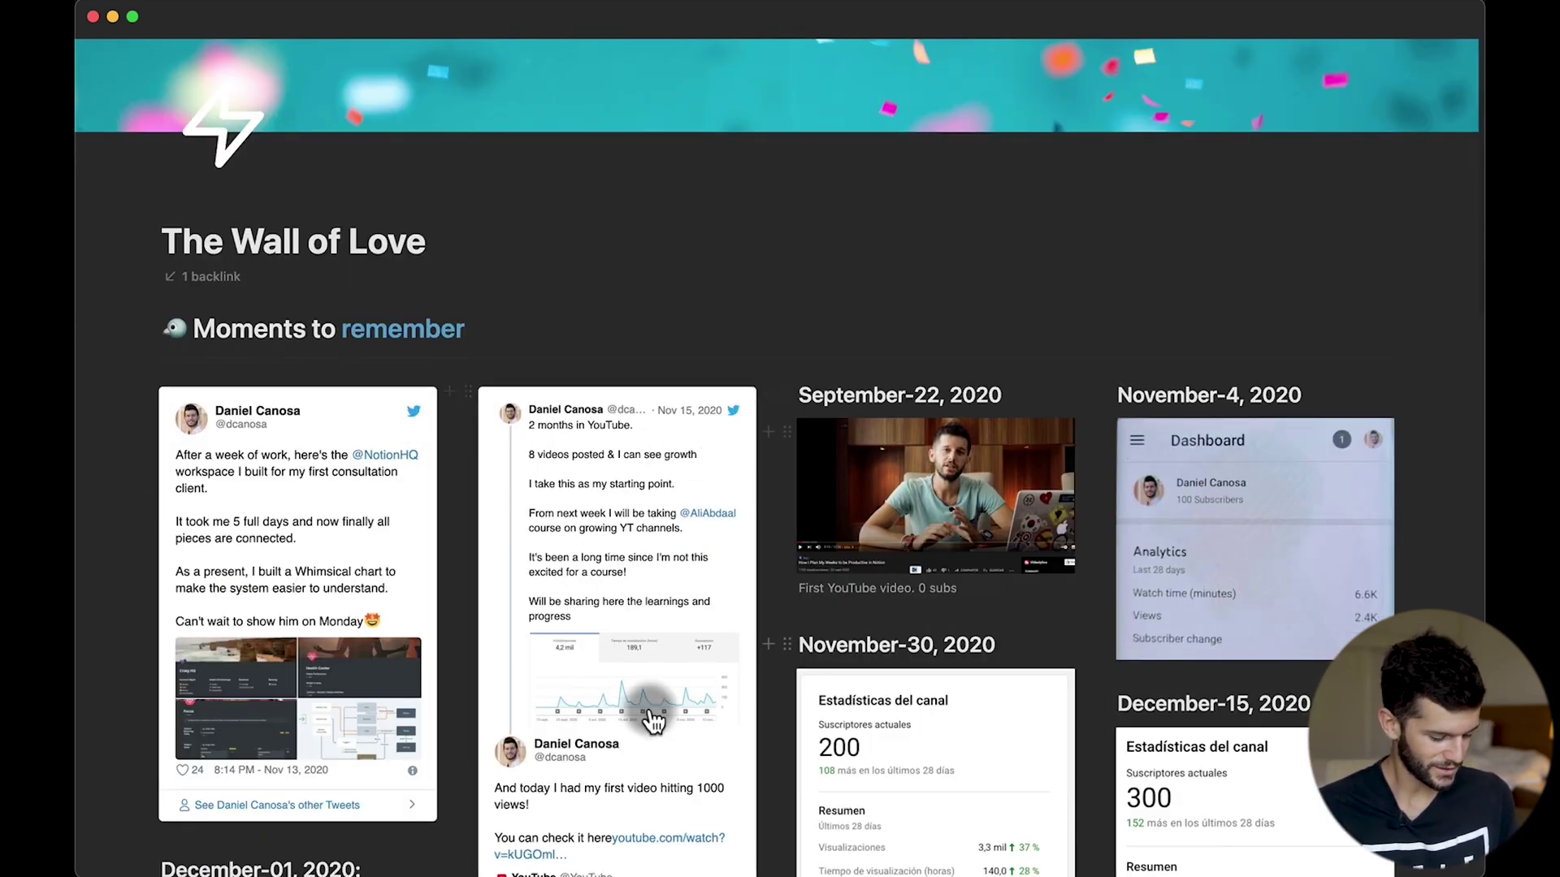
scroll(429, 620, down, 3)
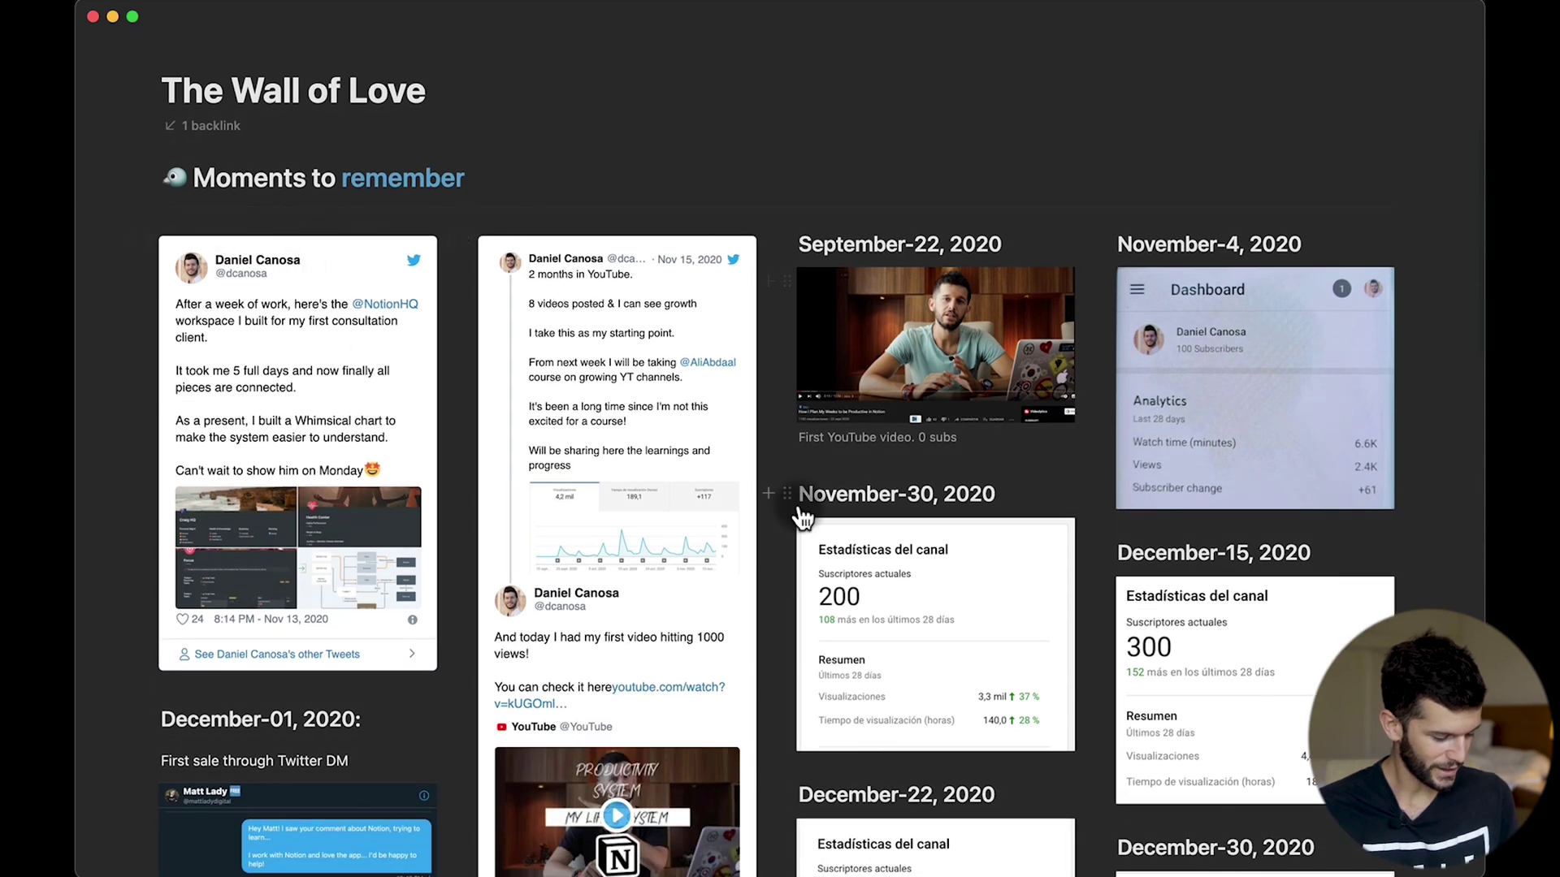
scroll(363, 699, down, 6)
scroll(363, 698, down, 12)
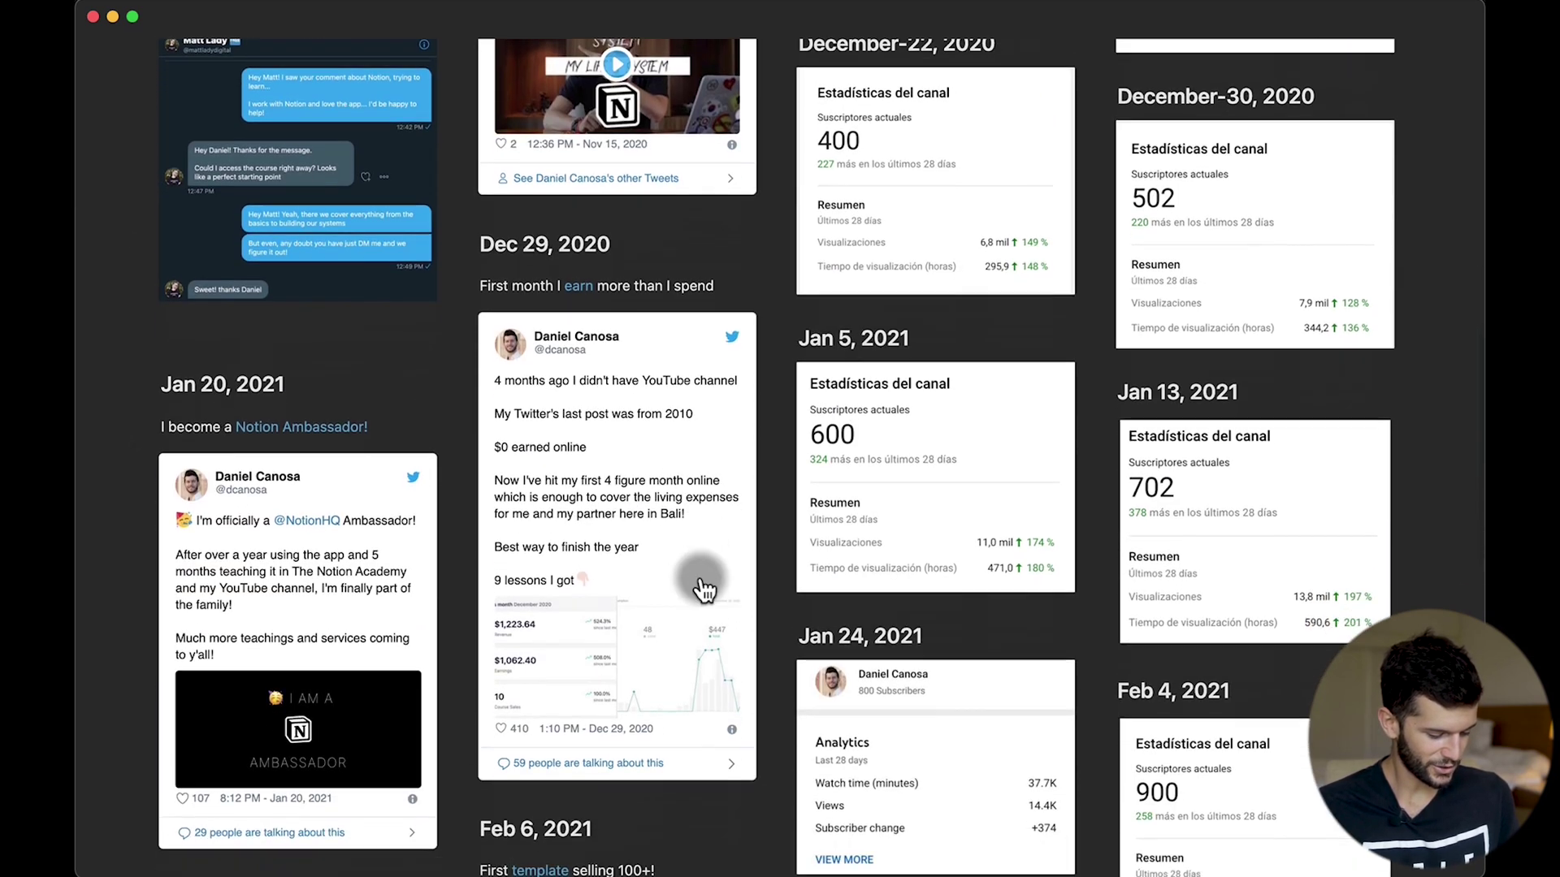
scroll(700, 581, down, 10)
scroll(551, 350, up, 13)
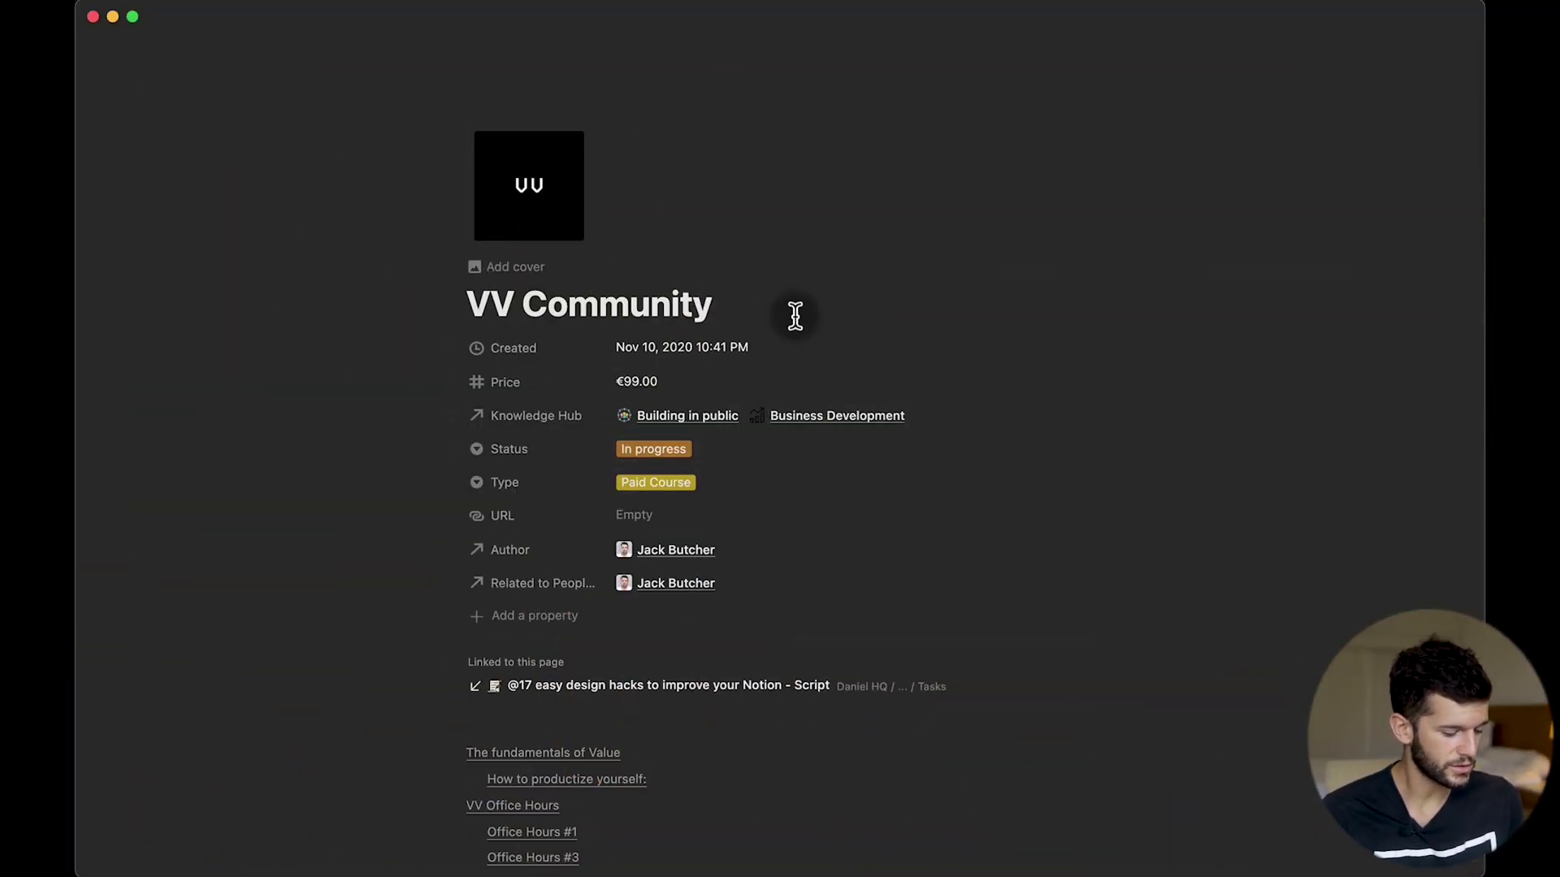
Scroll through The fundamentals of Value notes, then turn on Full width for the VV Community page
scroll(947, 683, down, 3)
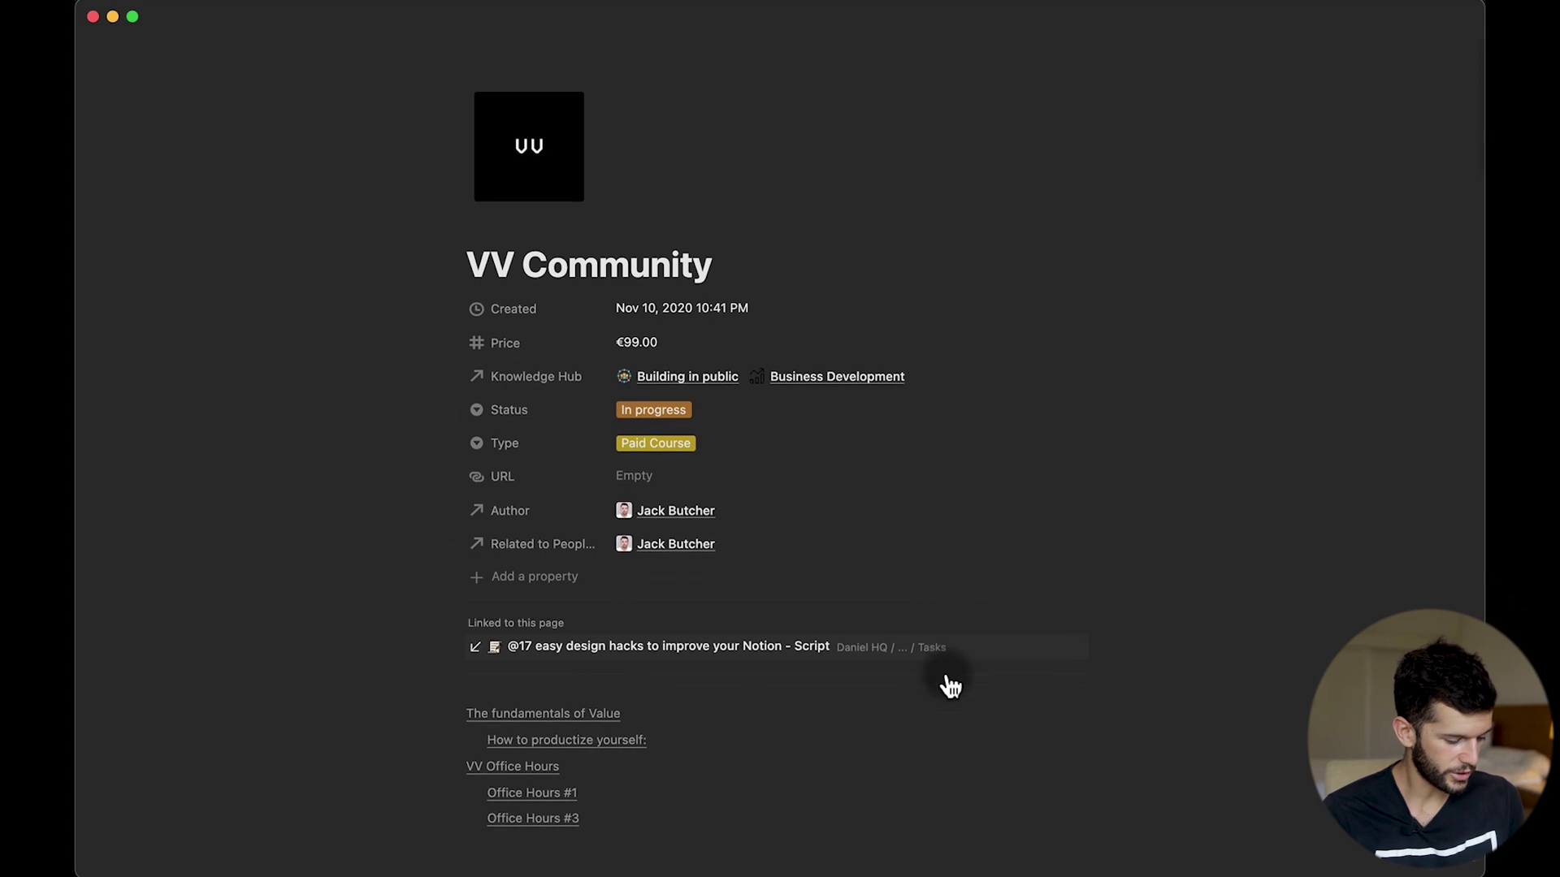
scroll(765, 712, down, 10)
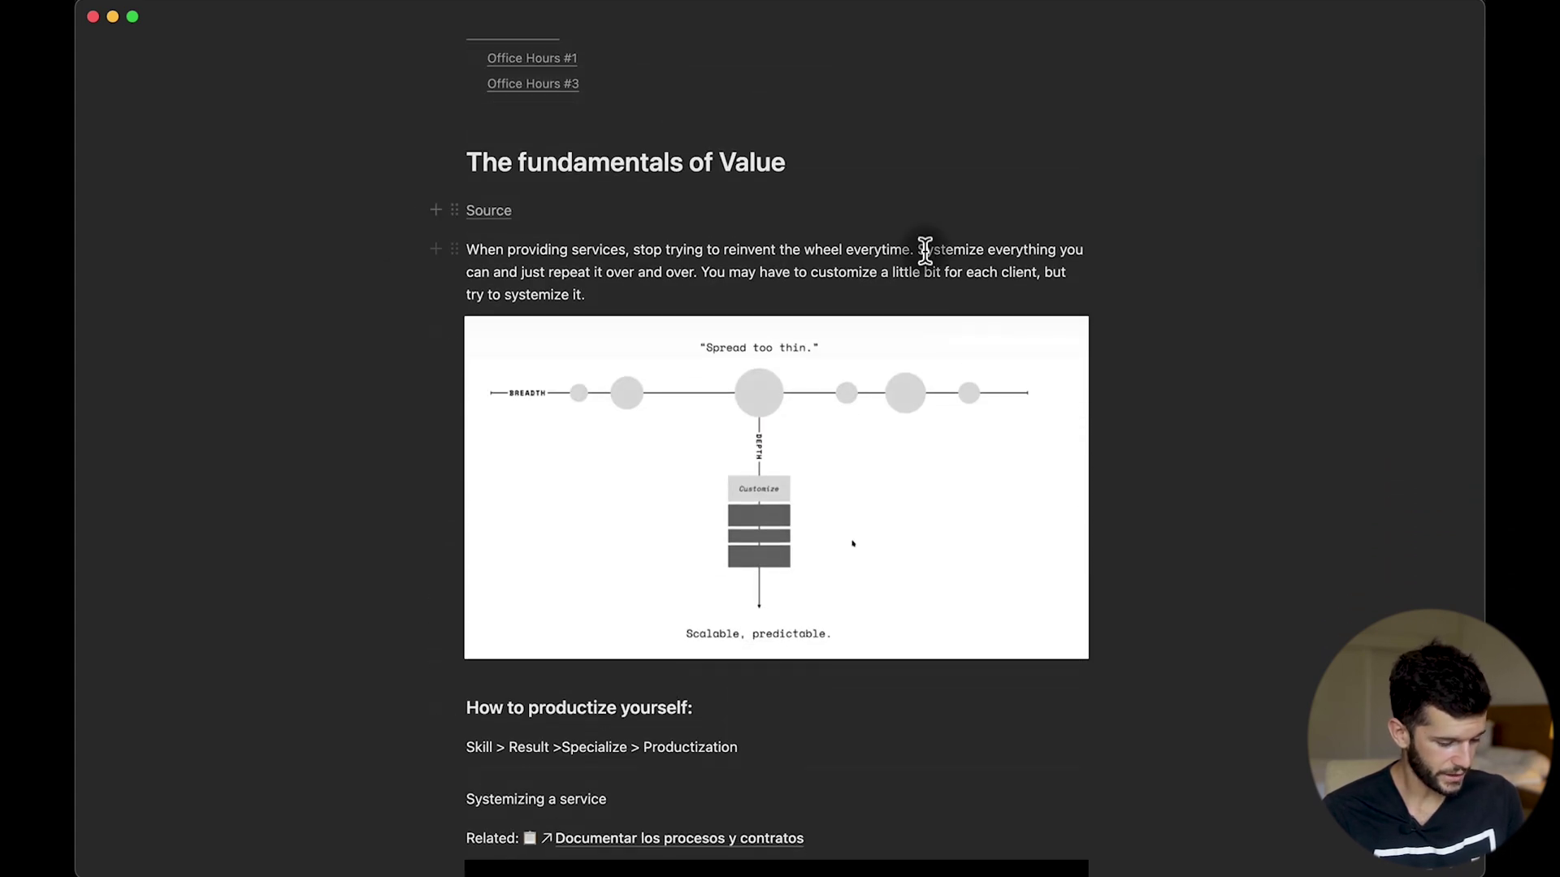
scroll(1086, 488, down, 10)
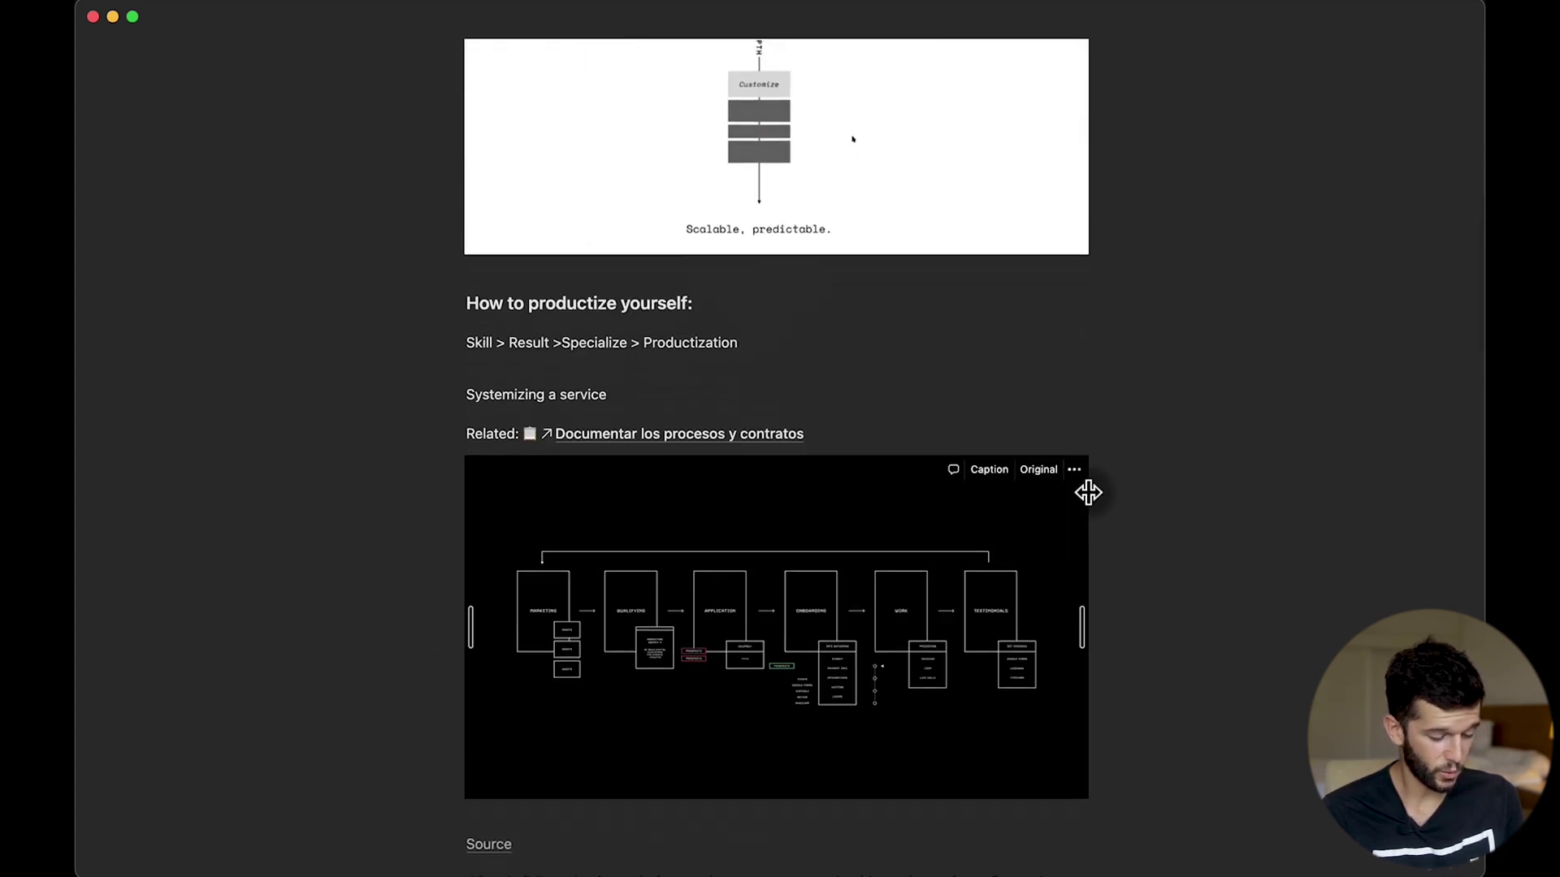
scroll(1088, 491, up, 4)
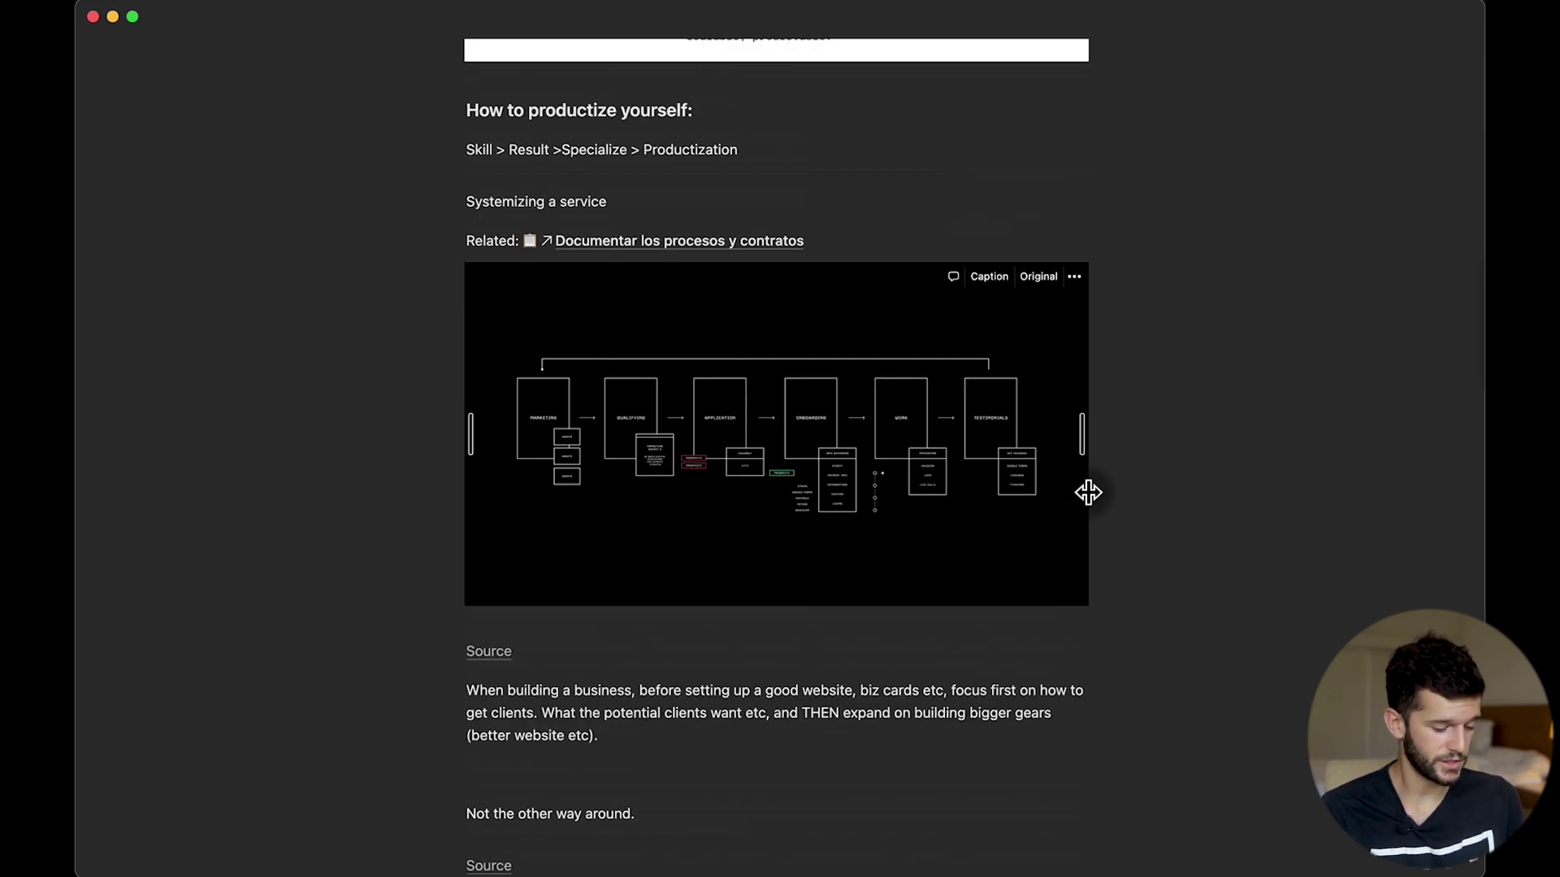
scroll(867, 477, down, 4)
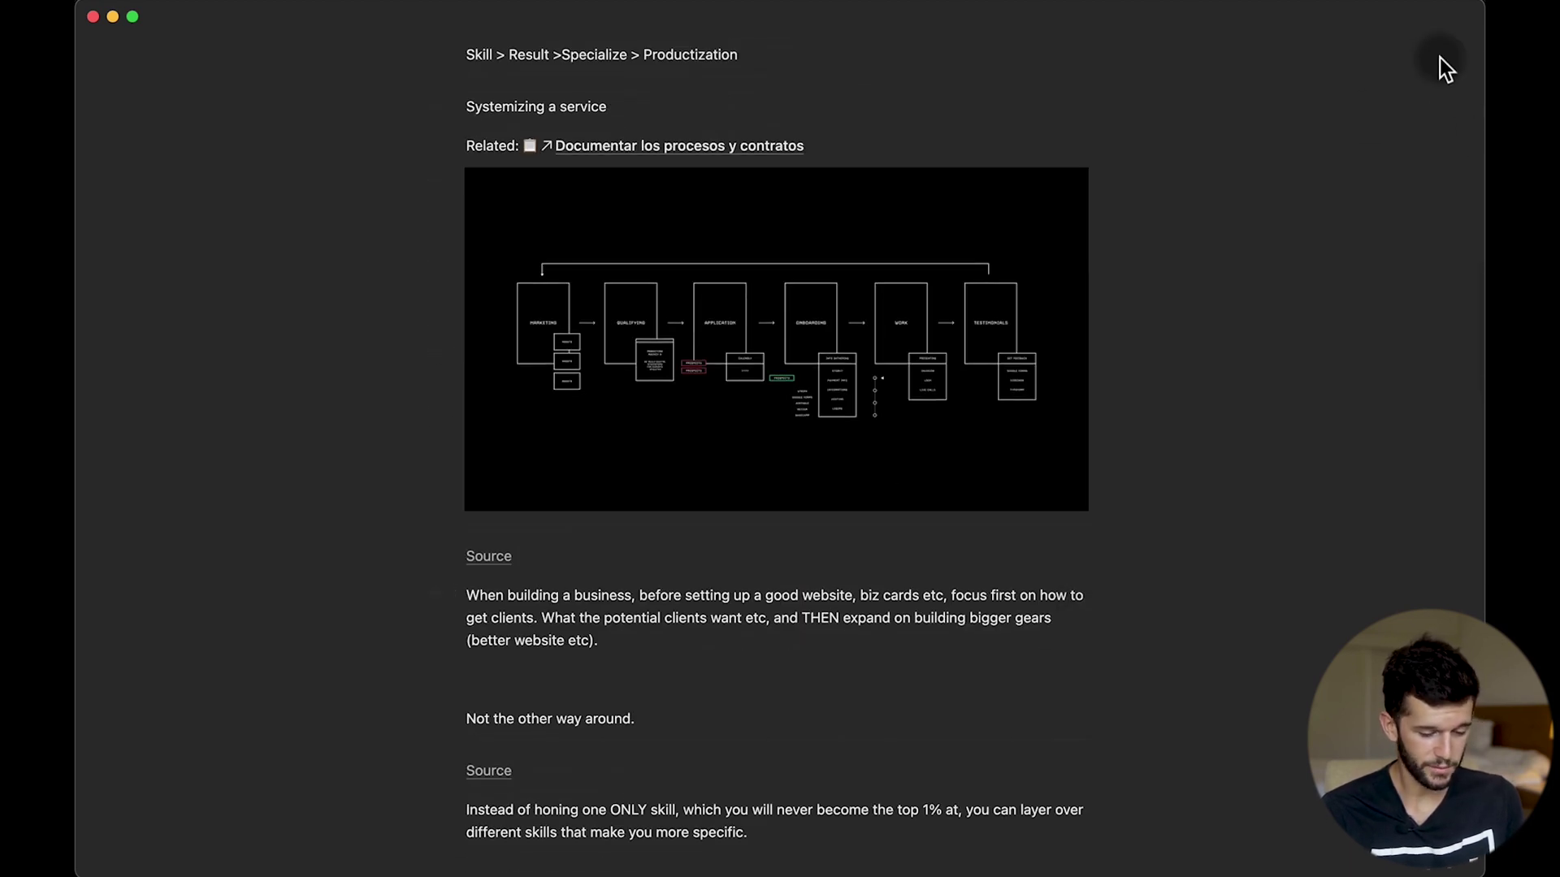
click(1462, 24)
click(1450, 155)
scroll(926, 382, up, 10)
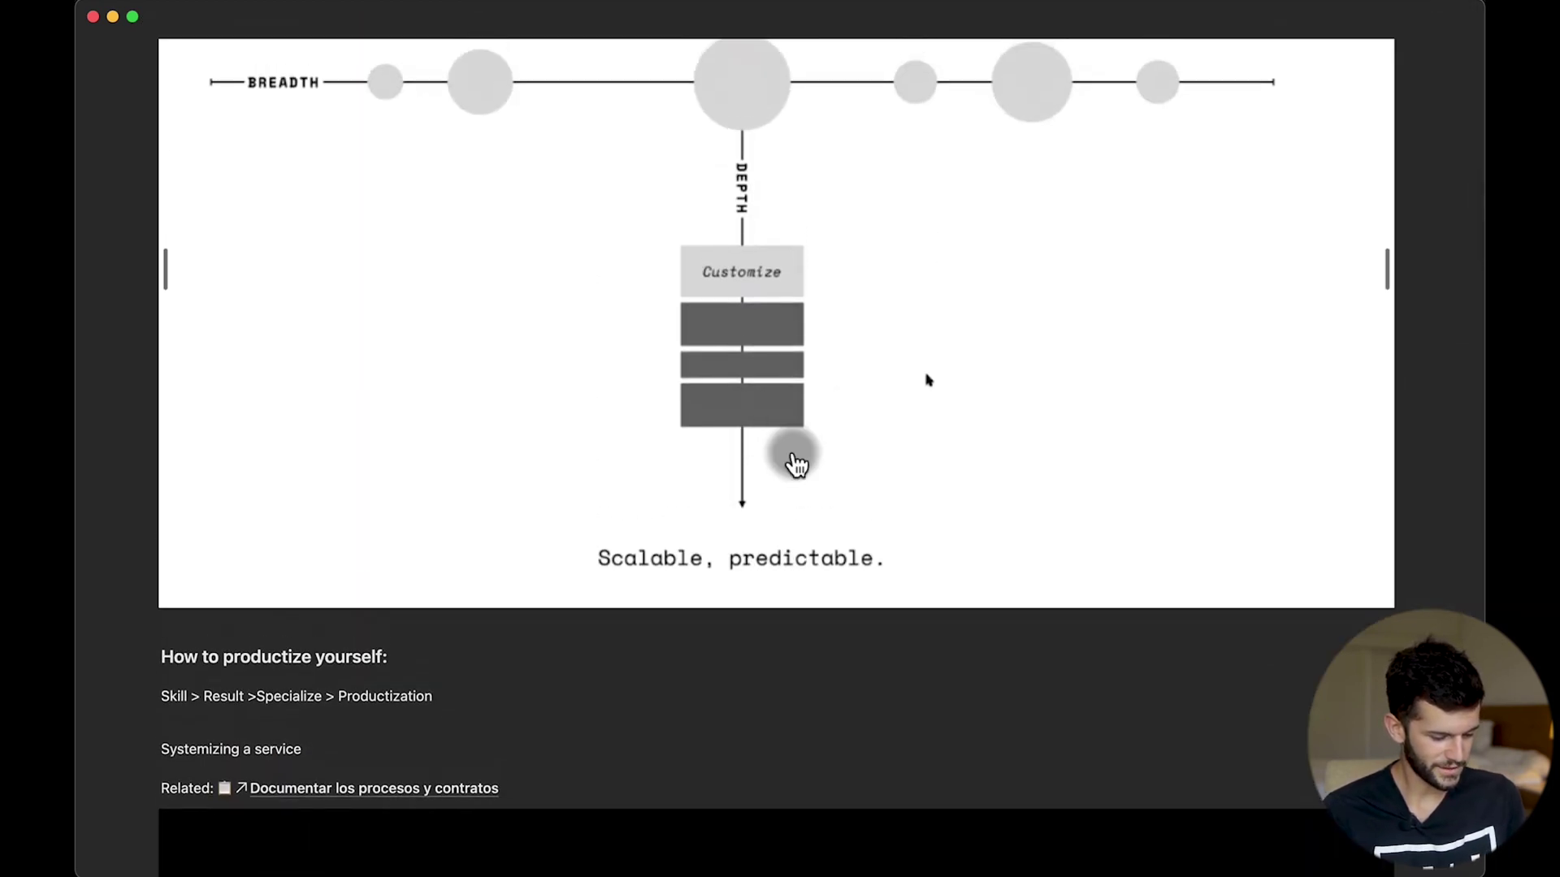
scroll(634, 260, up, 3)
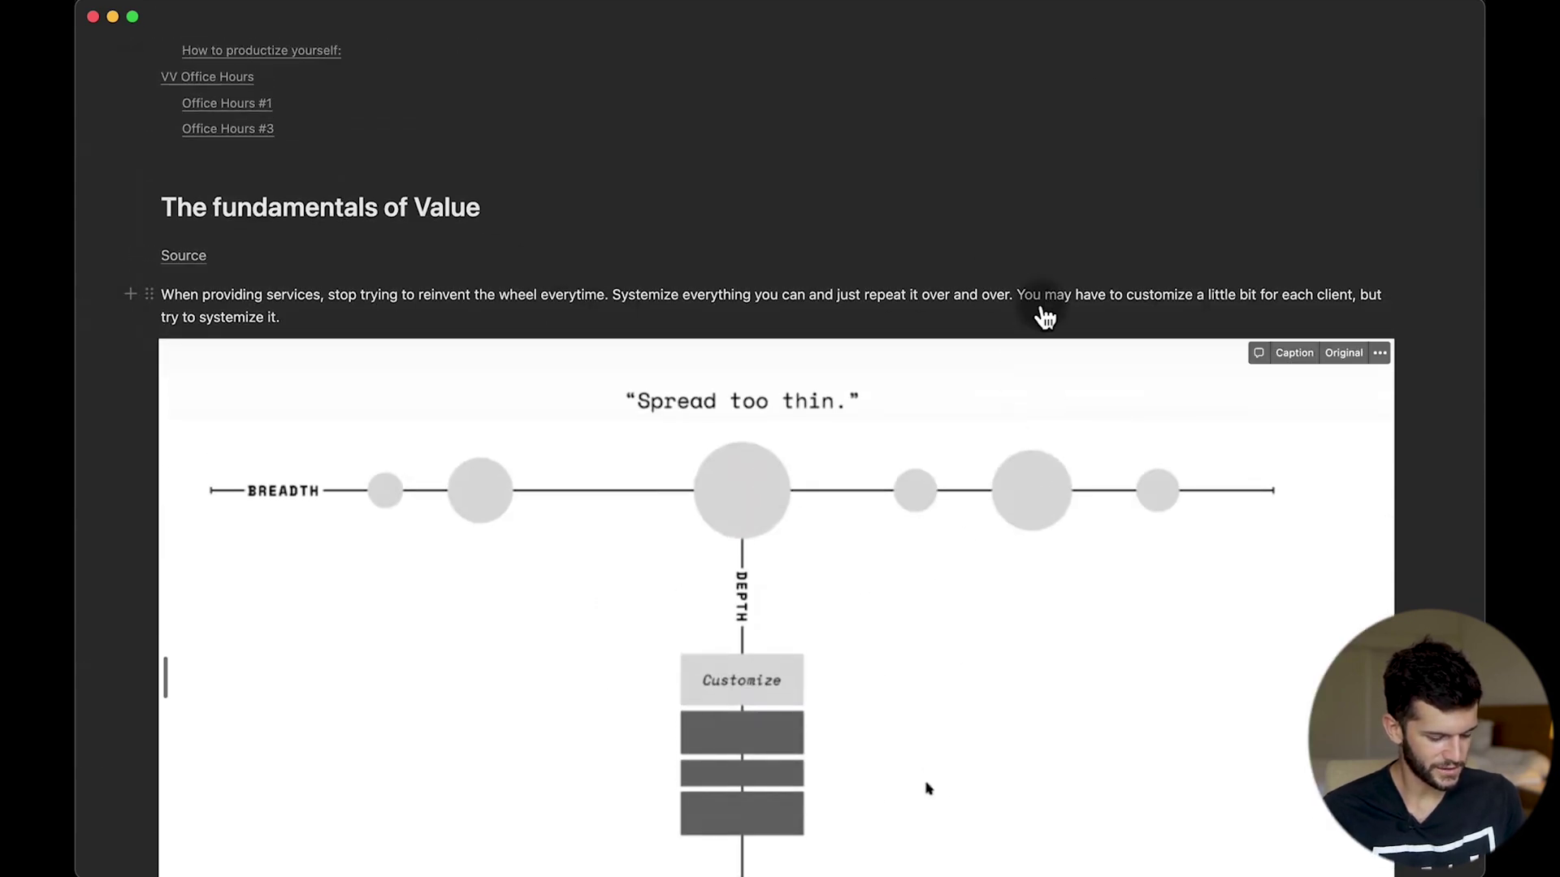
Switch Full width back off for the VV Community page
click(1462, 25)
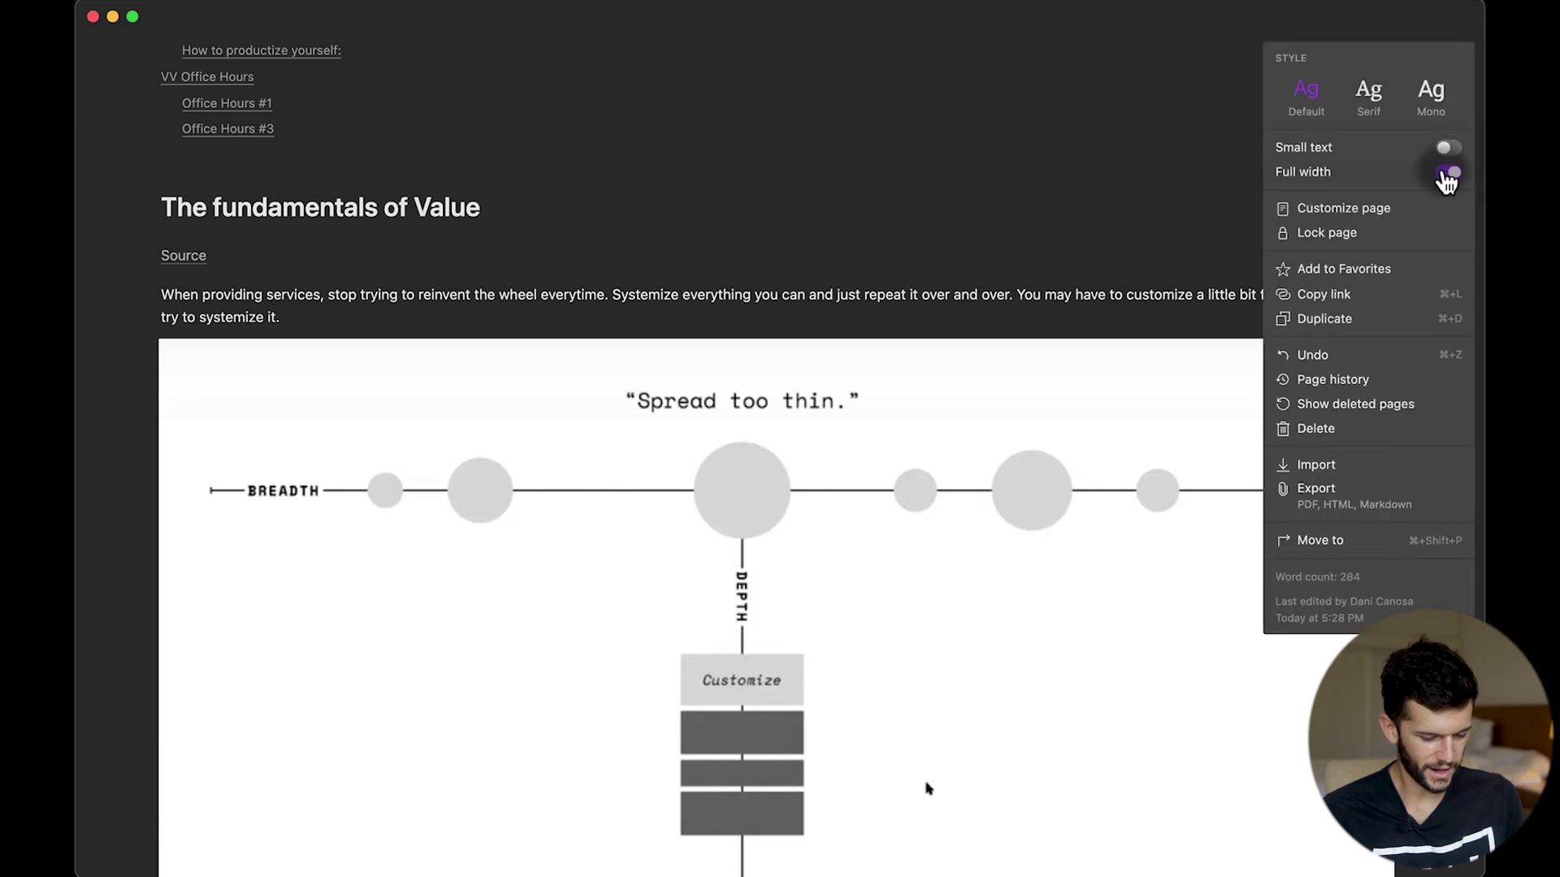
click(1449, 173)
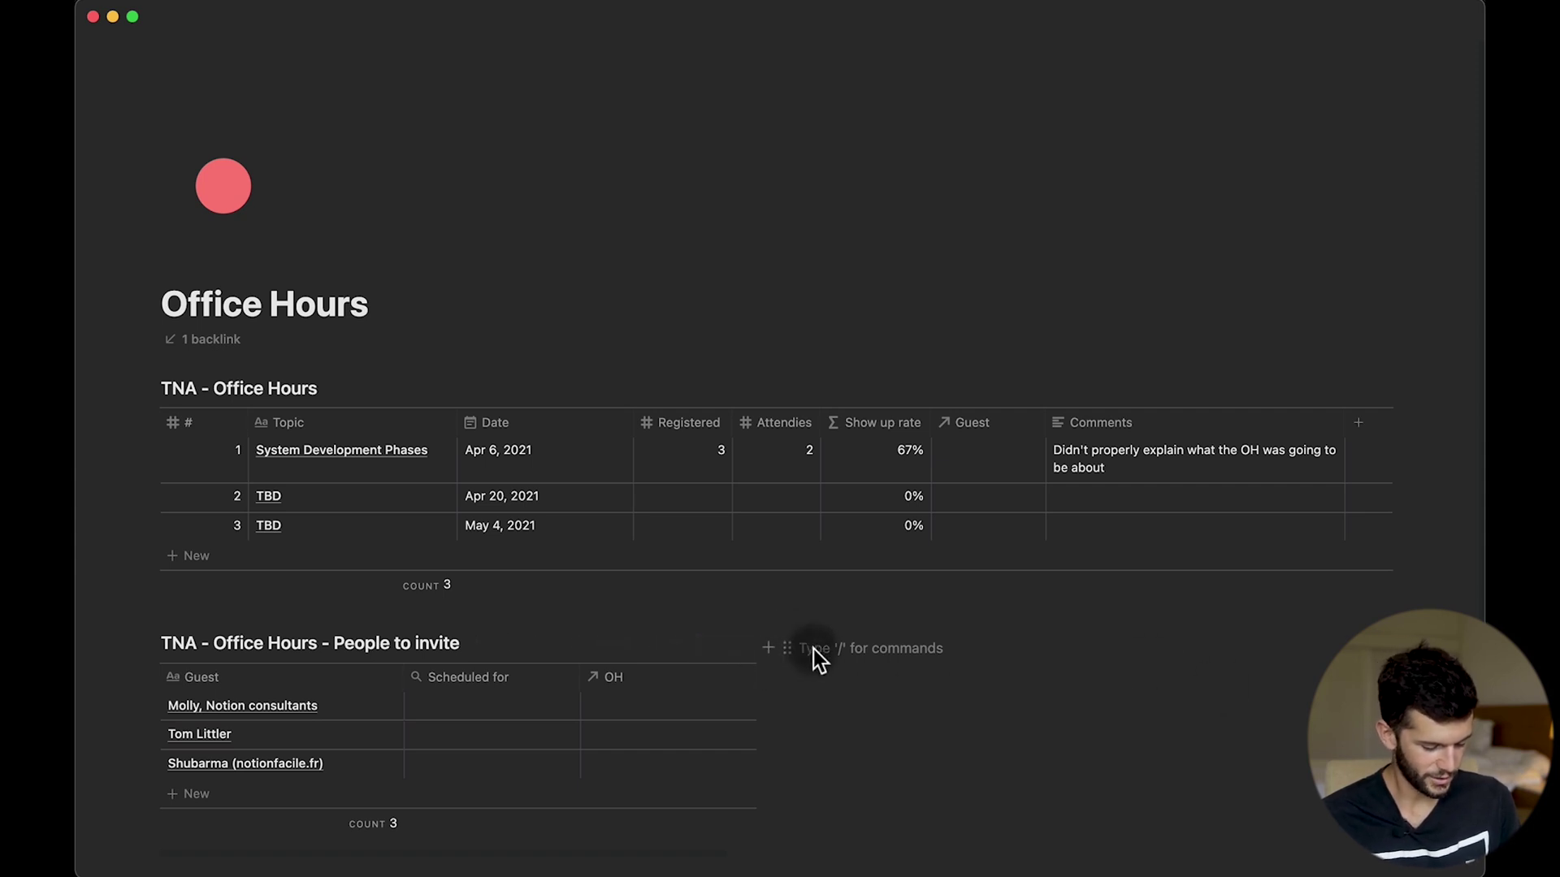
key(BackSpace)
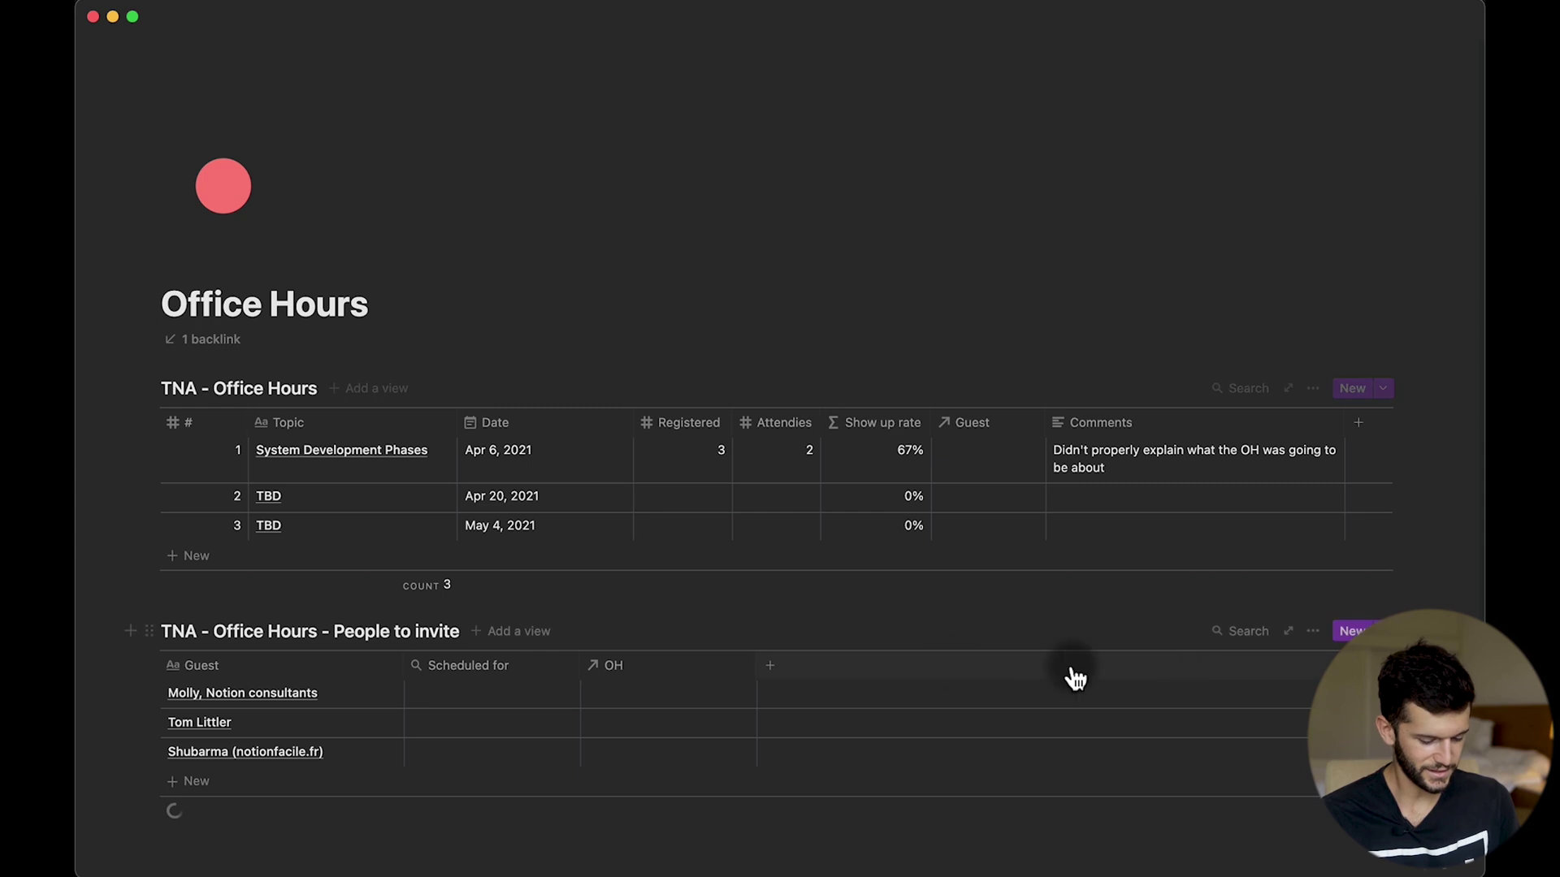
key(super+z)
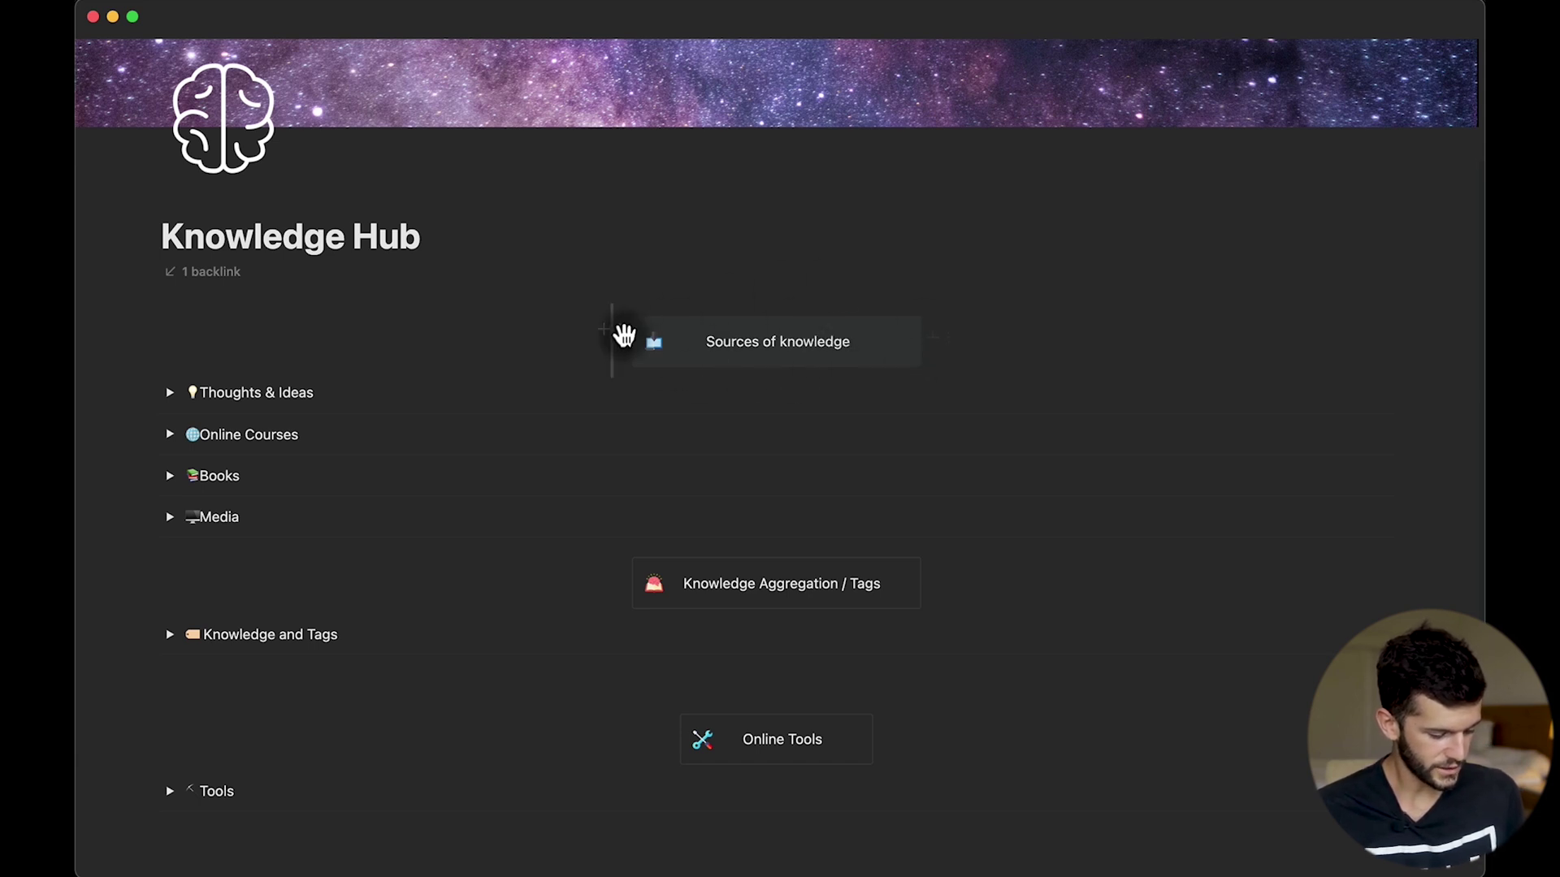
Change the Sources of knowledge callout from purple to Default background
click(623, 331)
mouse_move(509, 446)
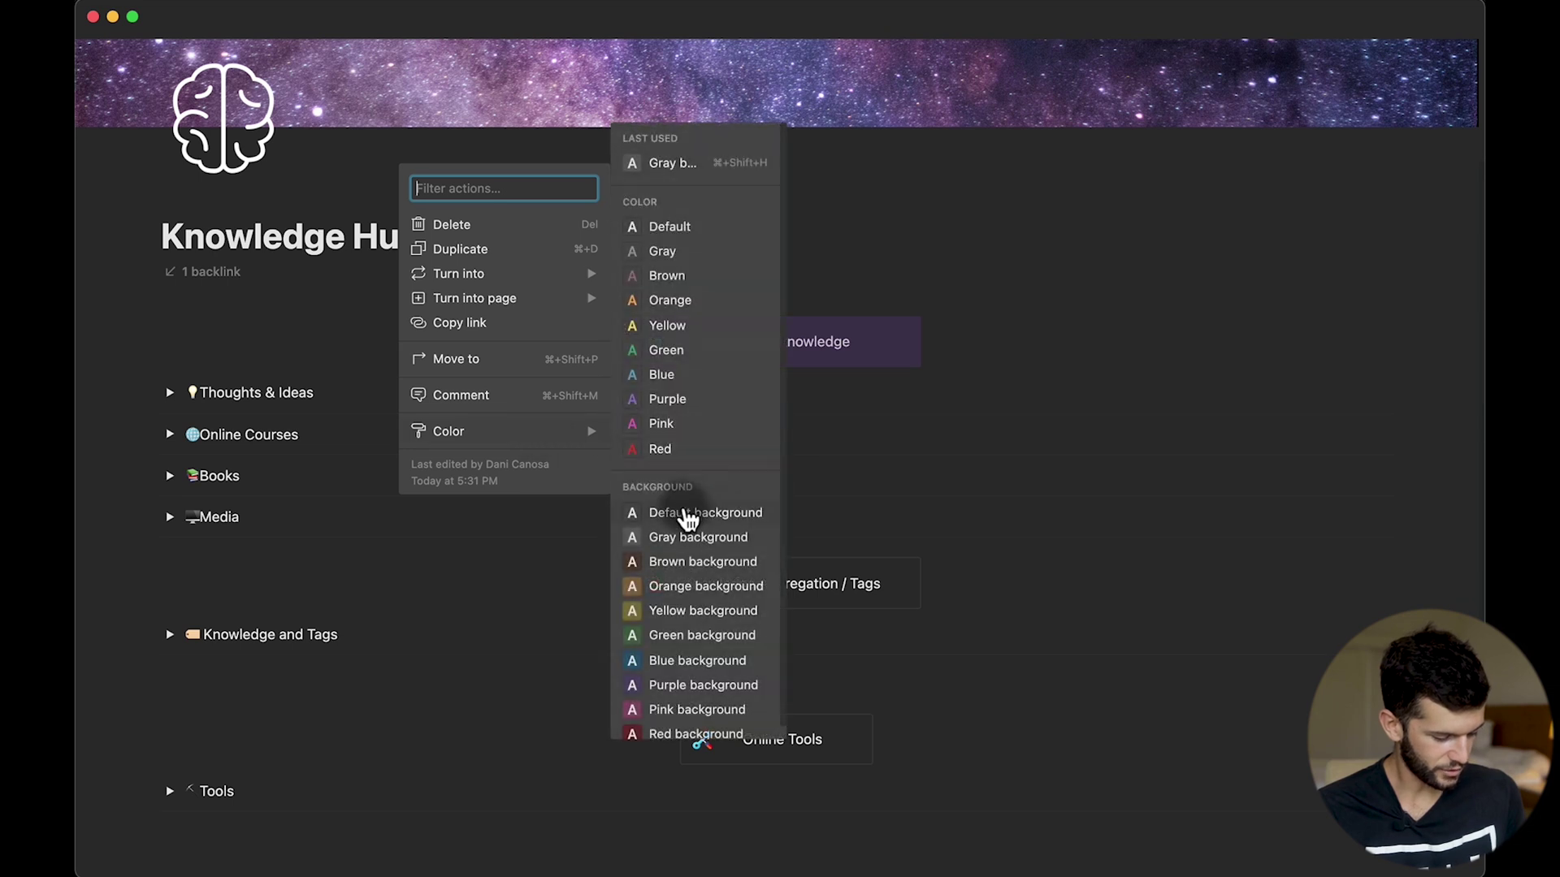
click(686, 513)
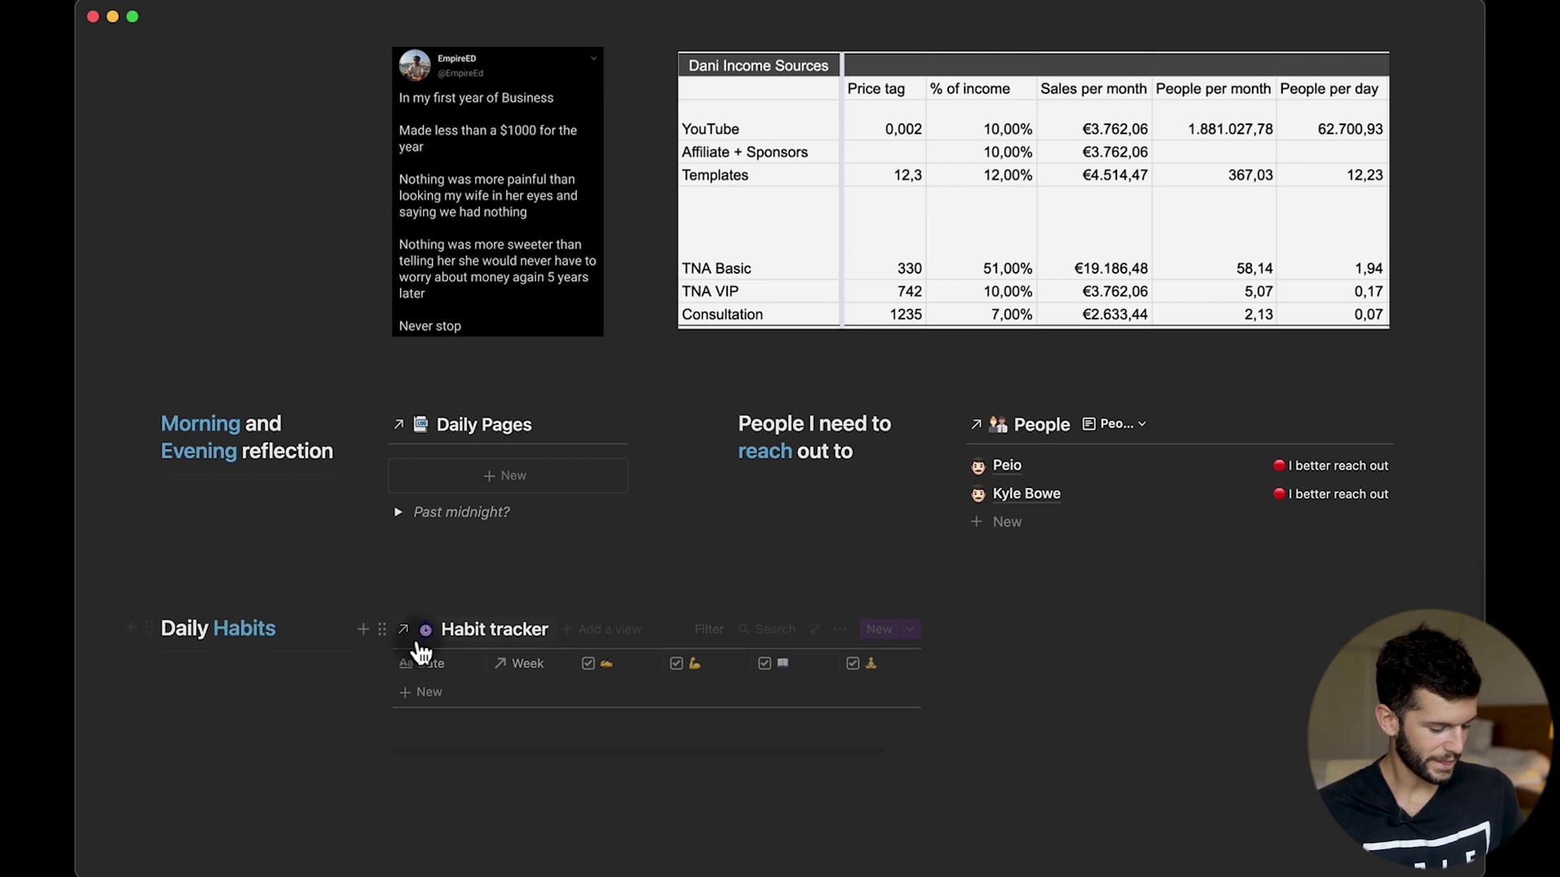
drag(149, 628, 413, 614)
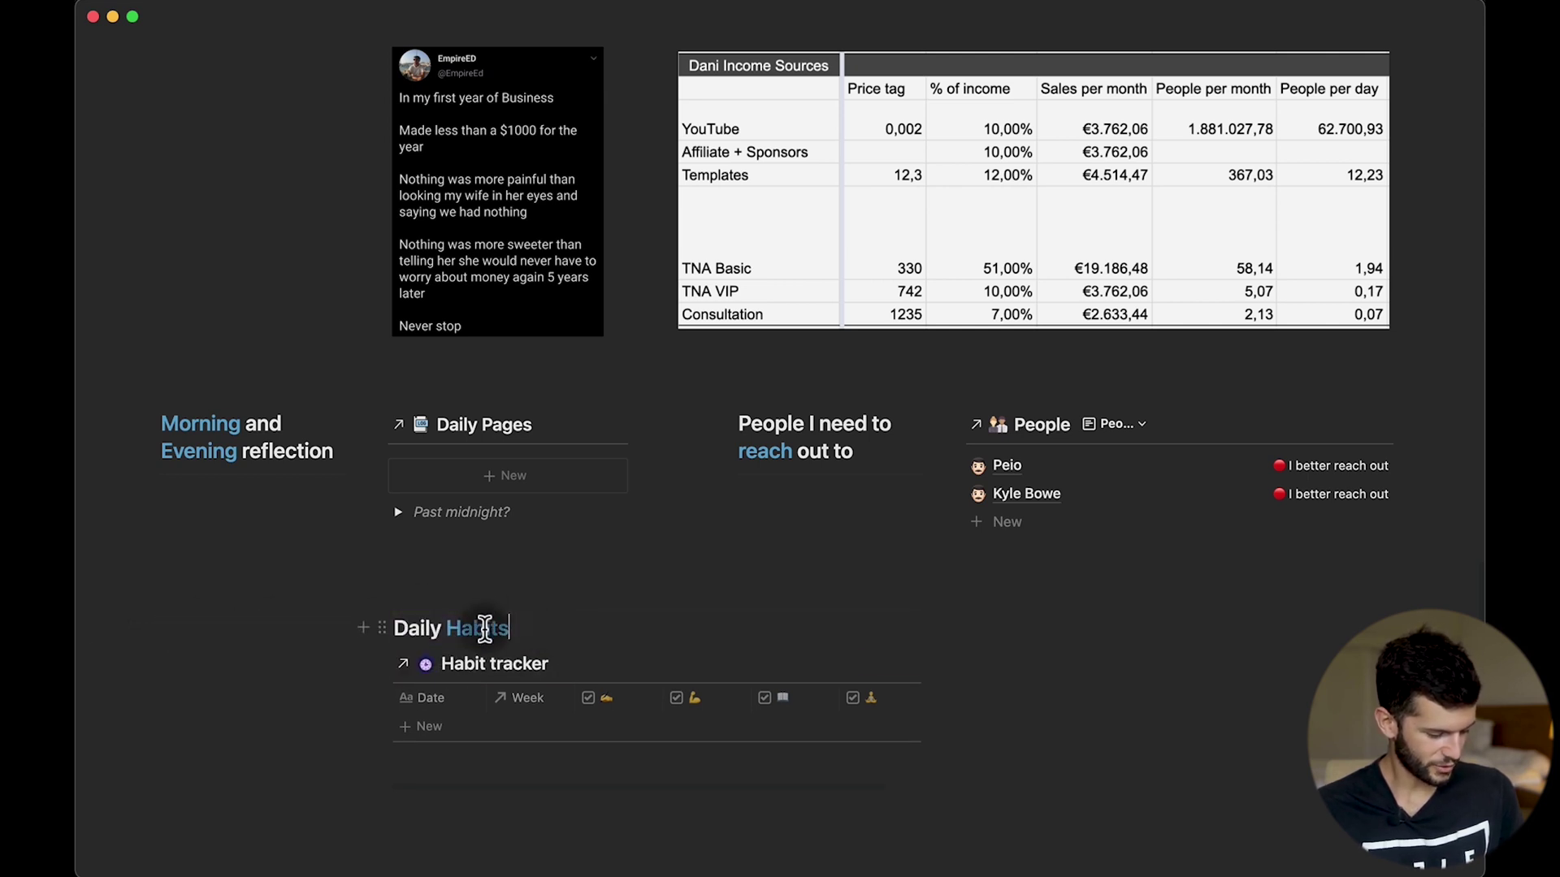
key(super+z)
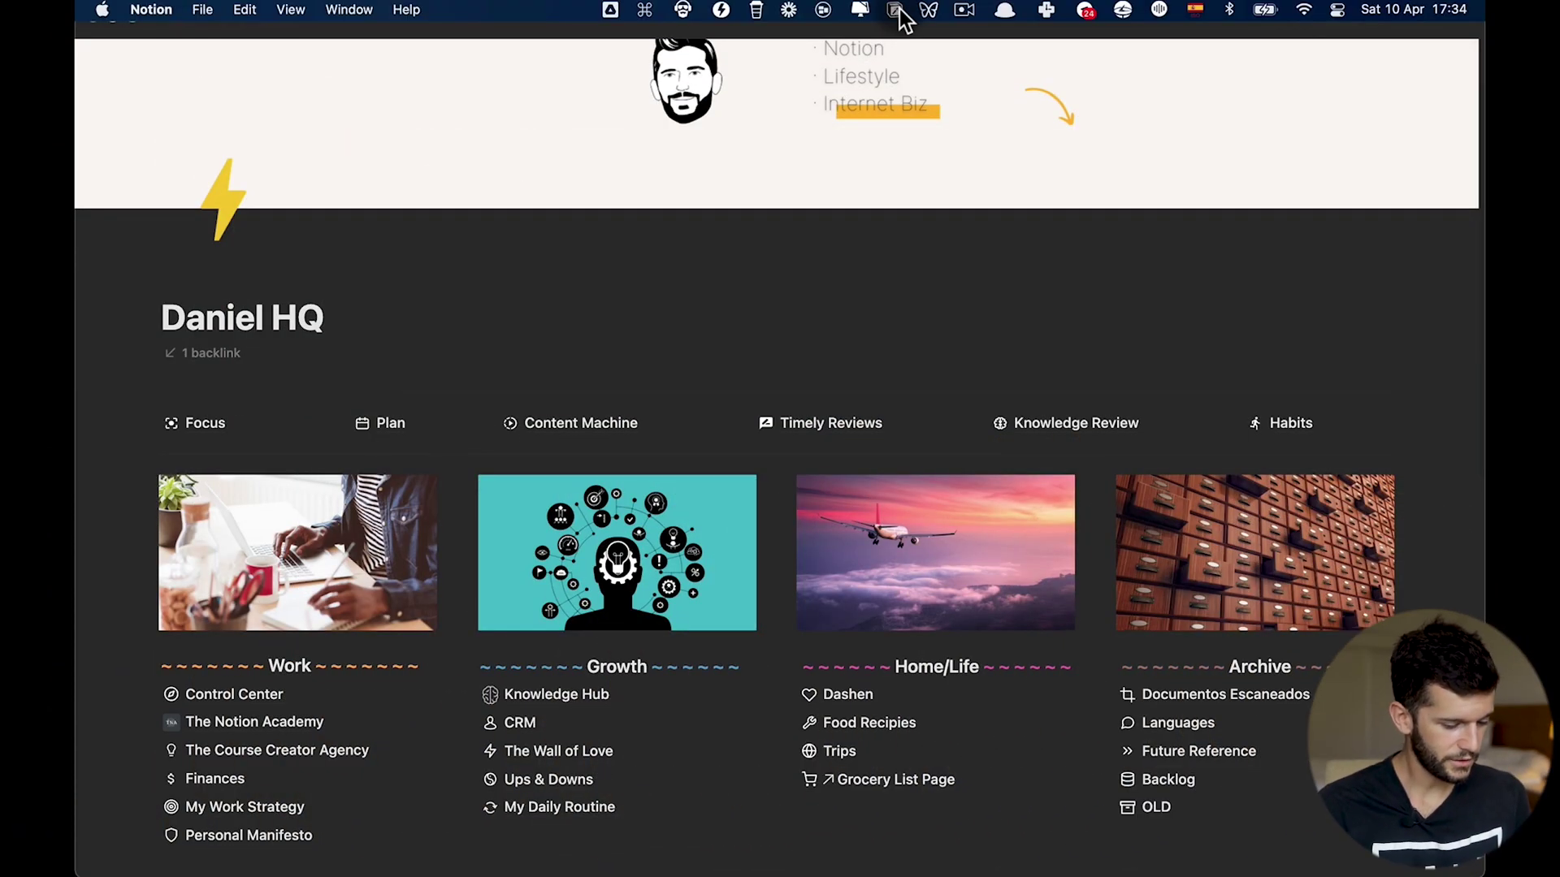
Open the notion-enhancer Enhancements settings and scroll through the mod list
click(896, 10)
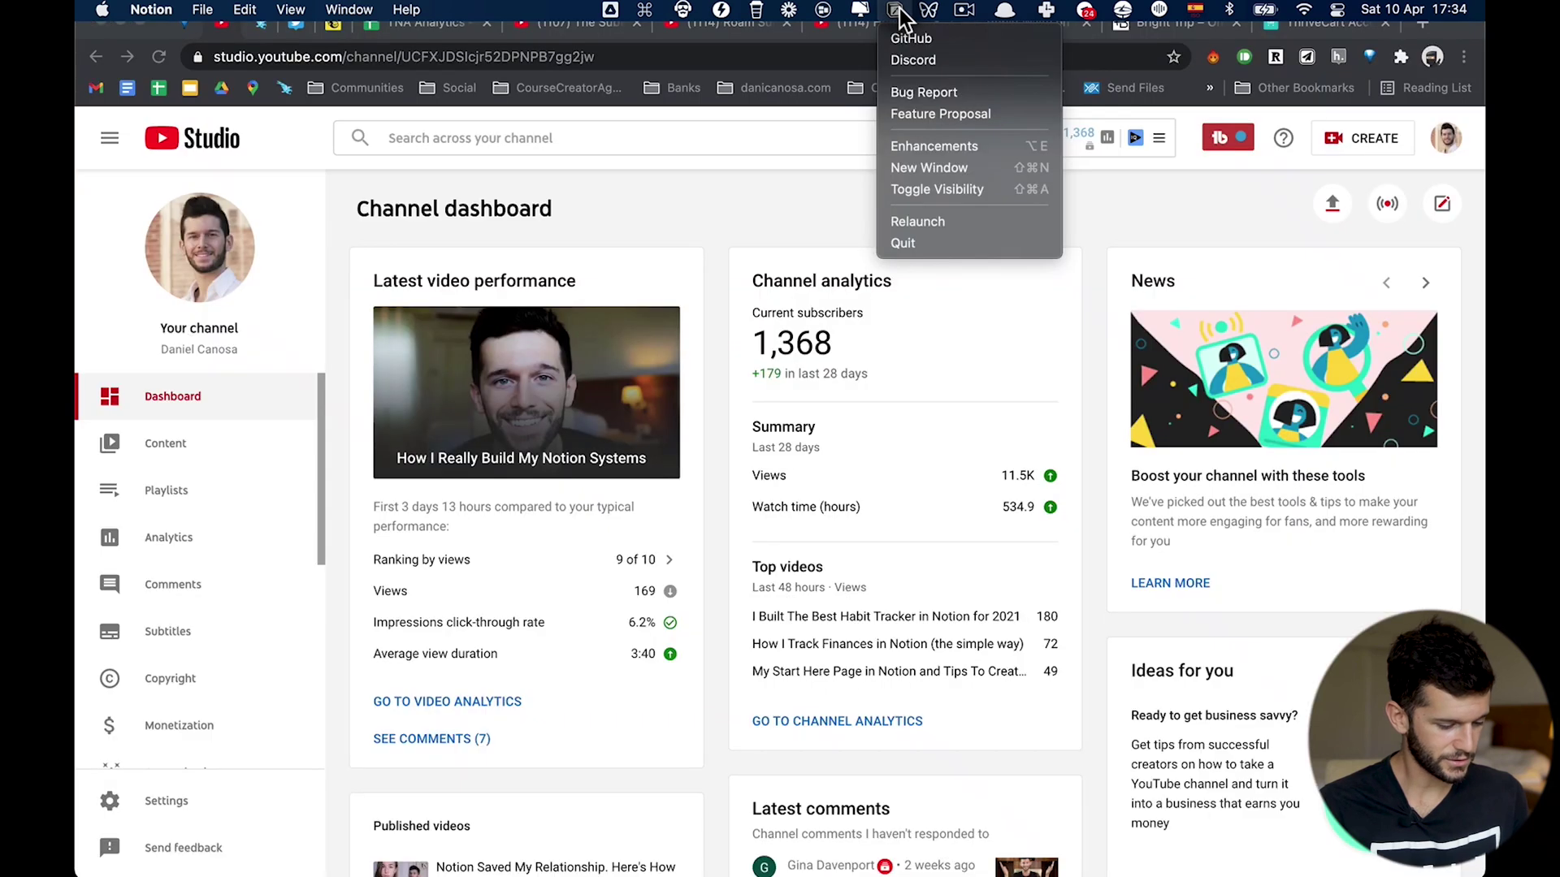
click(929, 143)
scroll(881, 548, down, 2)
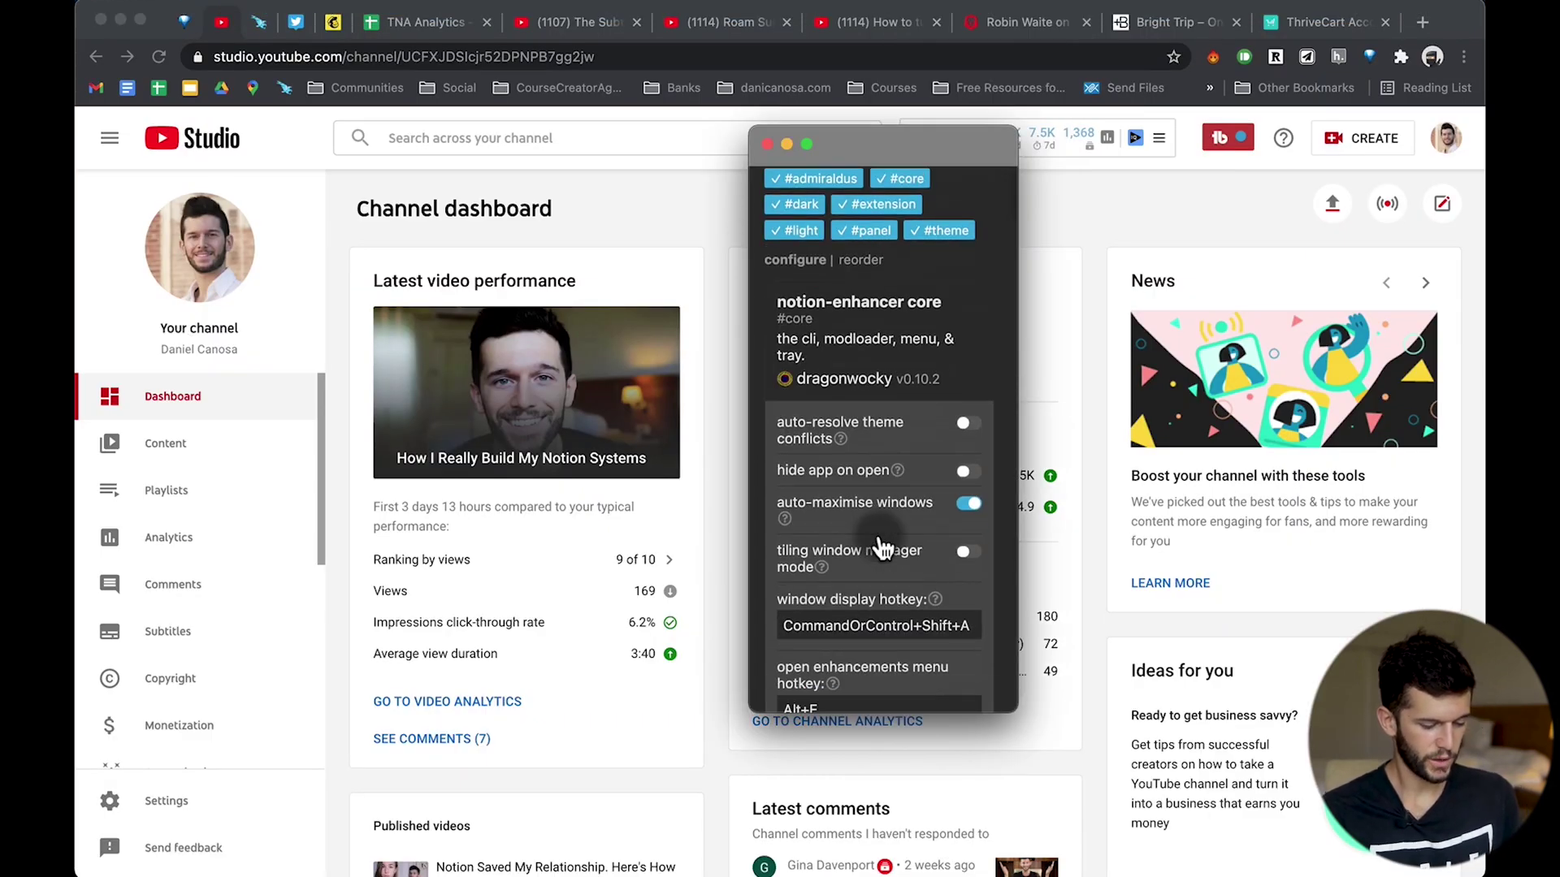
scroll(881, 548, down, 12)
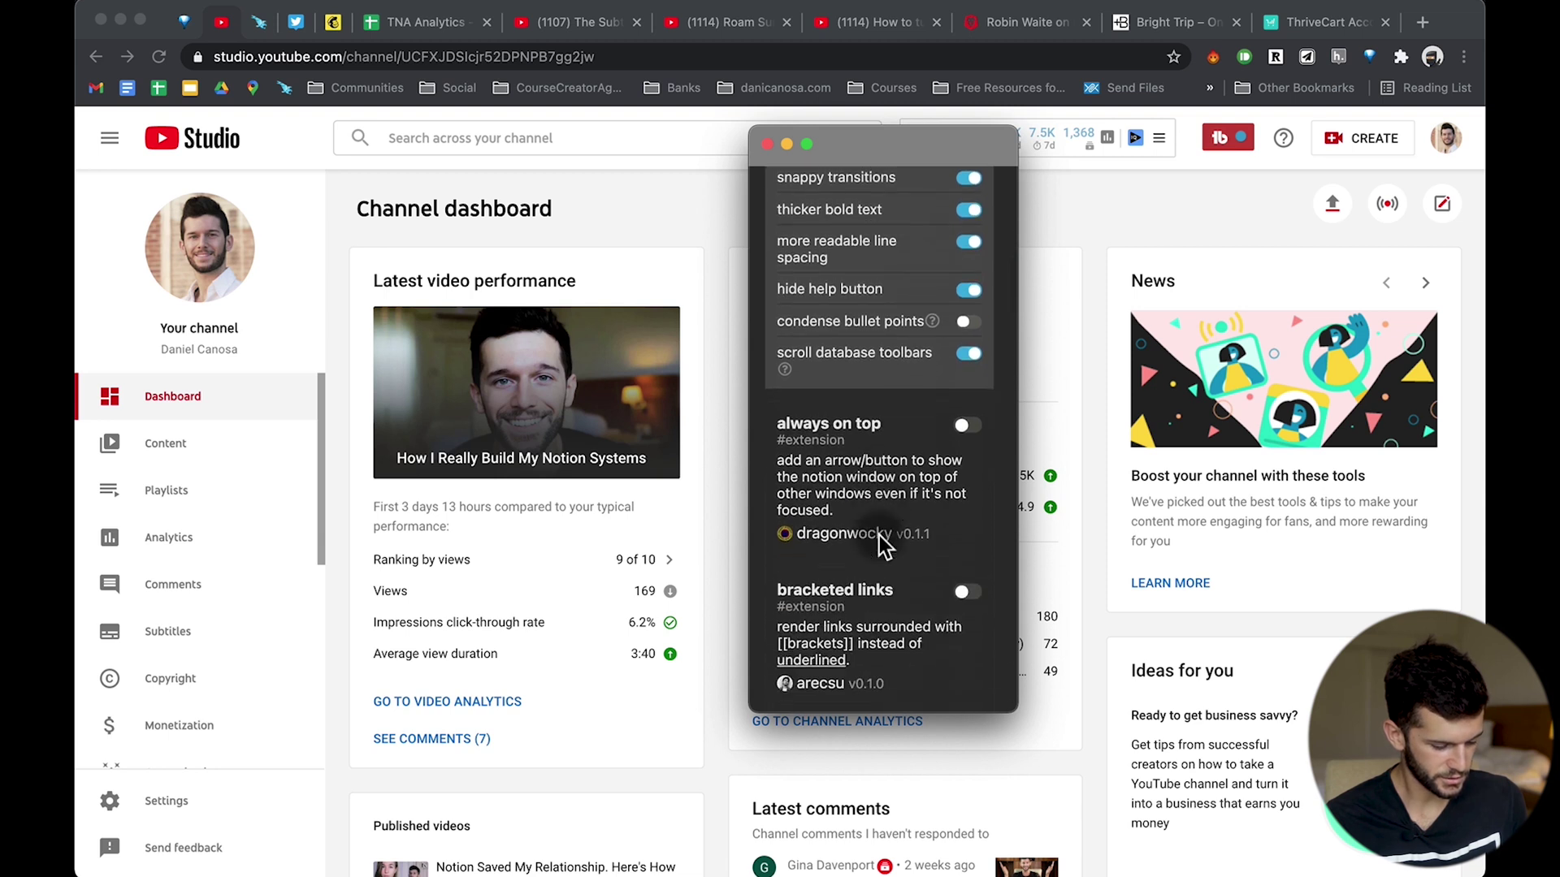
scroll(884, 543, down, 2)
scroll(879, 536, up, 15)
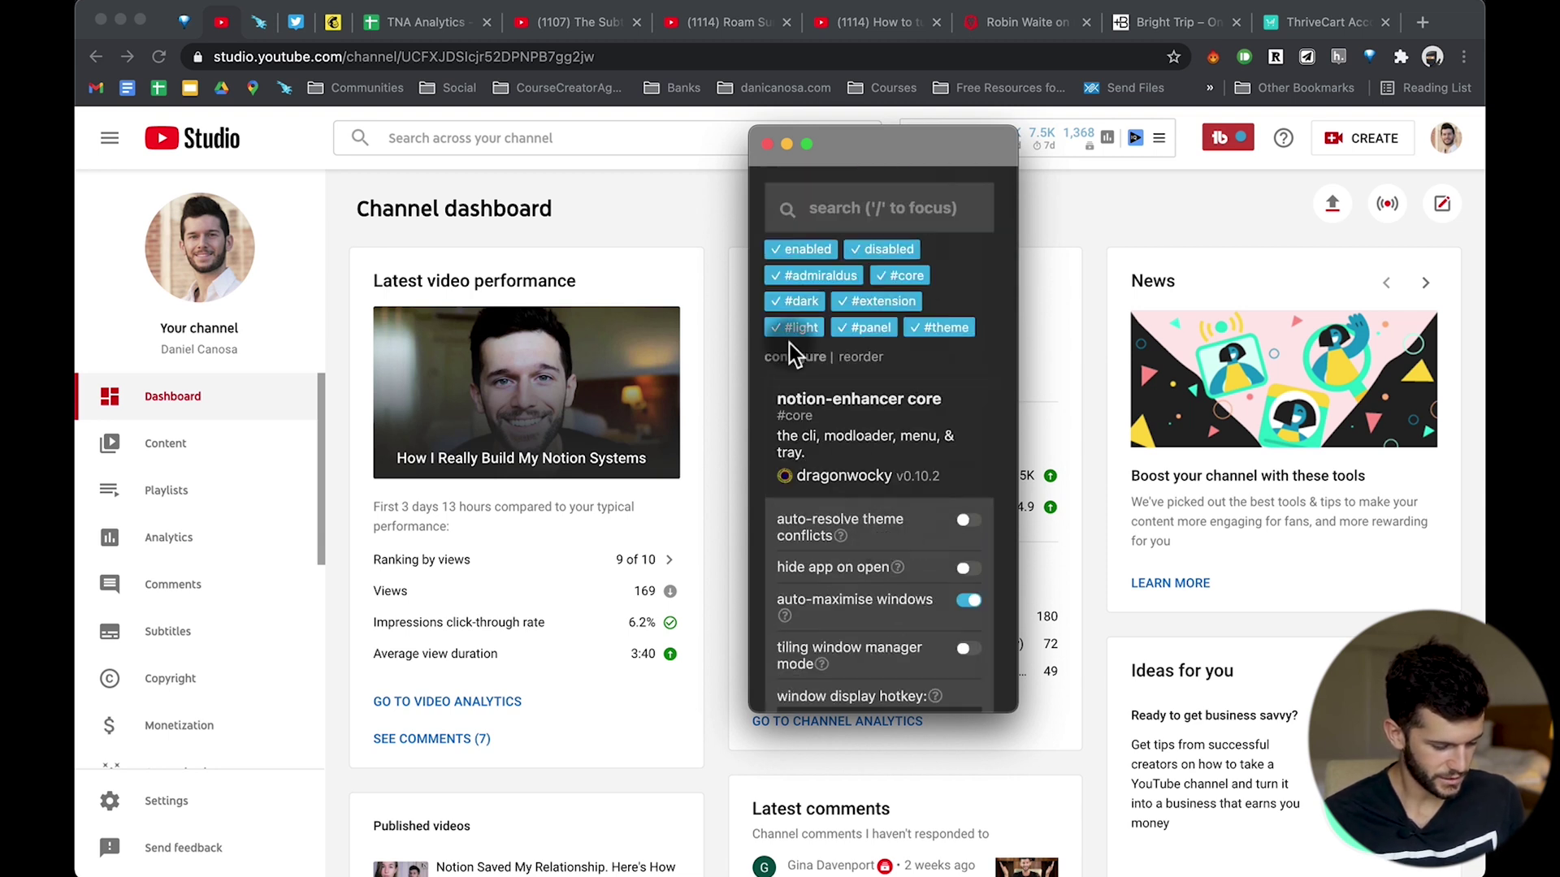
Filter the mods to dark themes and reveal the dark+ theme folder in Finder
click(796, 300)
scroll(788, 341, down, 3)
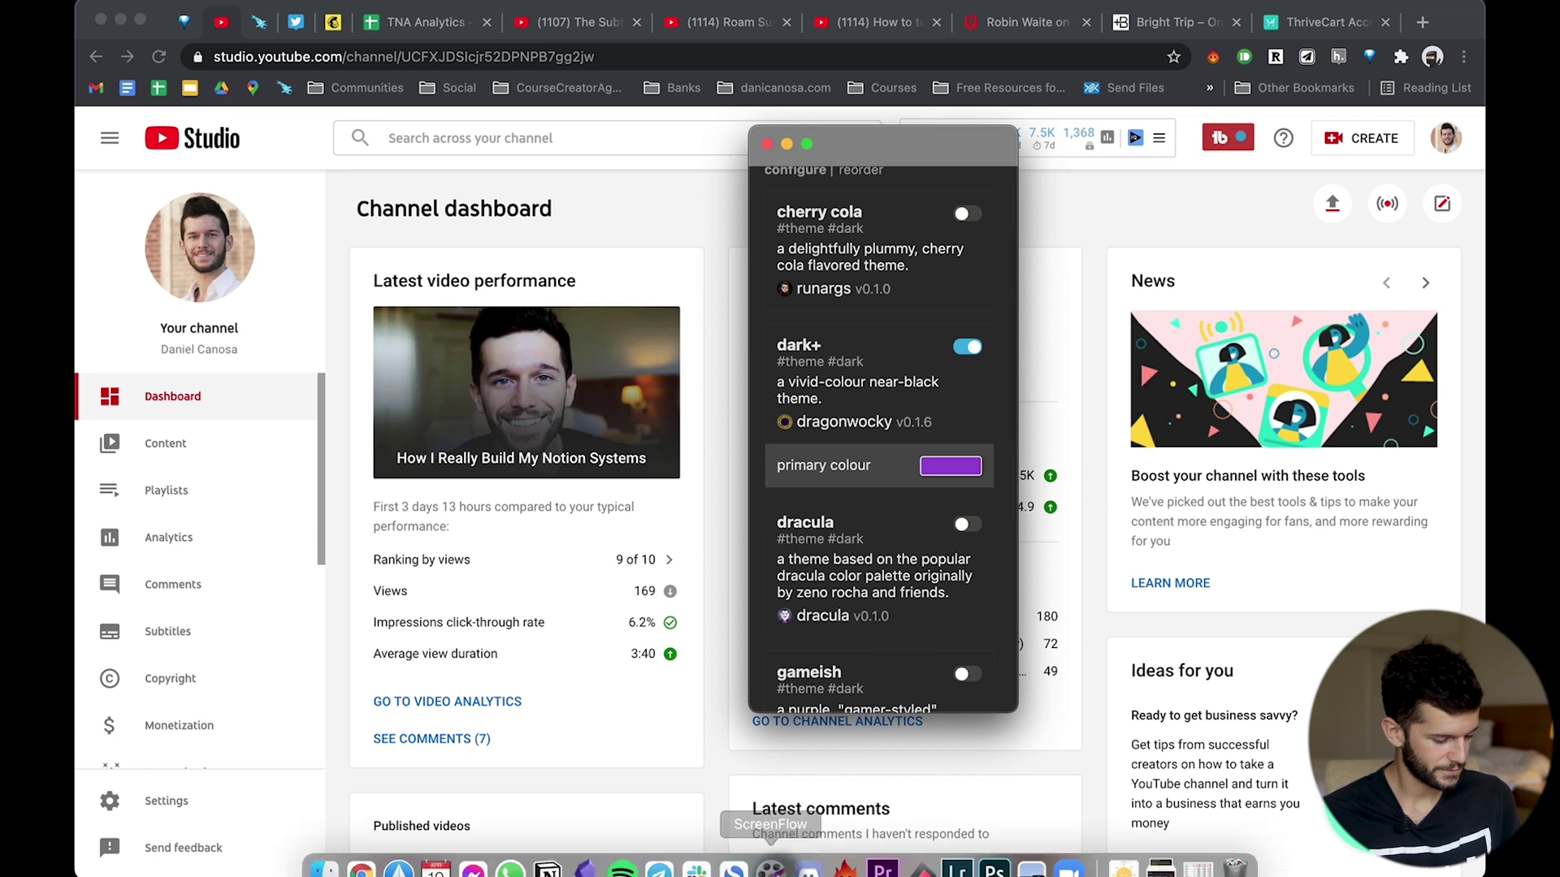
click(321, 853)
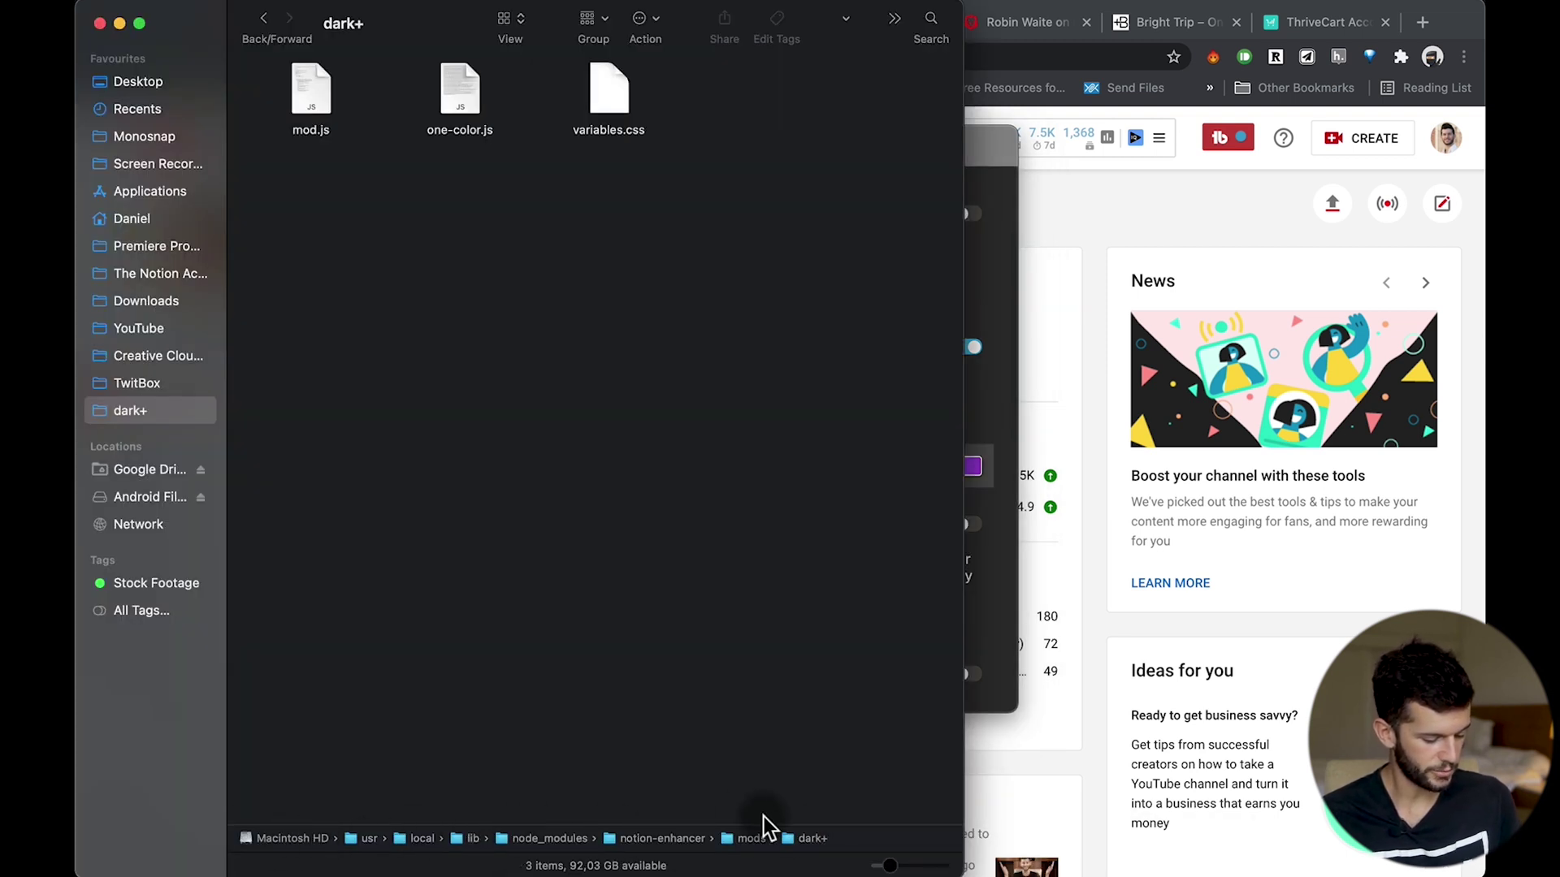
Open the dark+ theme's variables.css in TextEdit from Finder's Open With menu
click(614, 85)
right_click(611, 94)
mouse_move(652, 130)
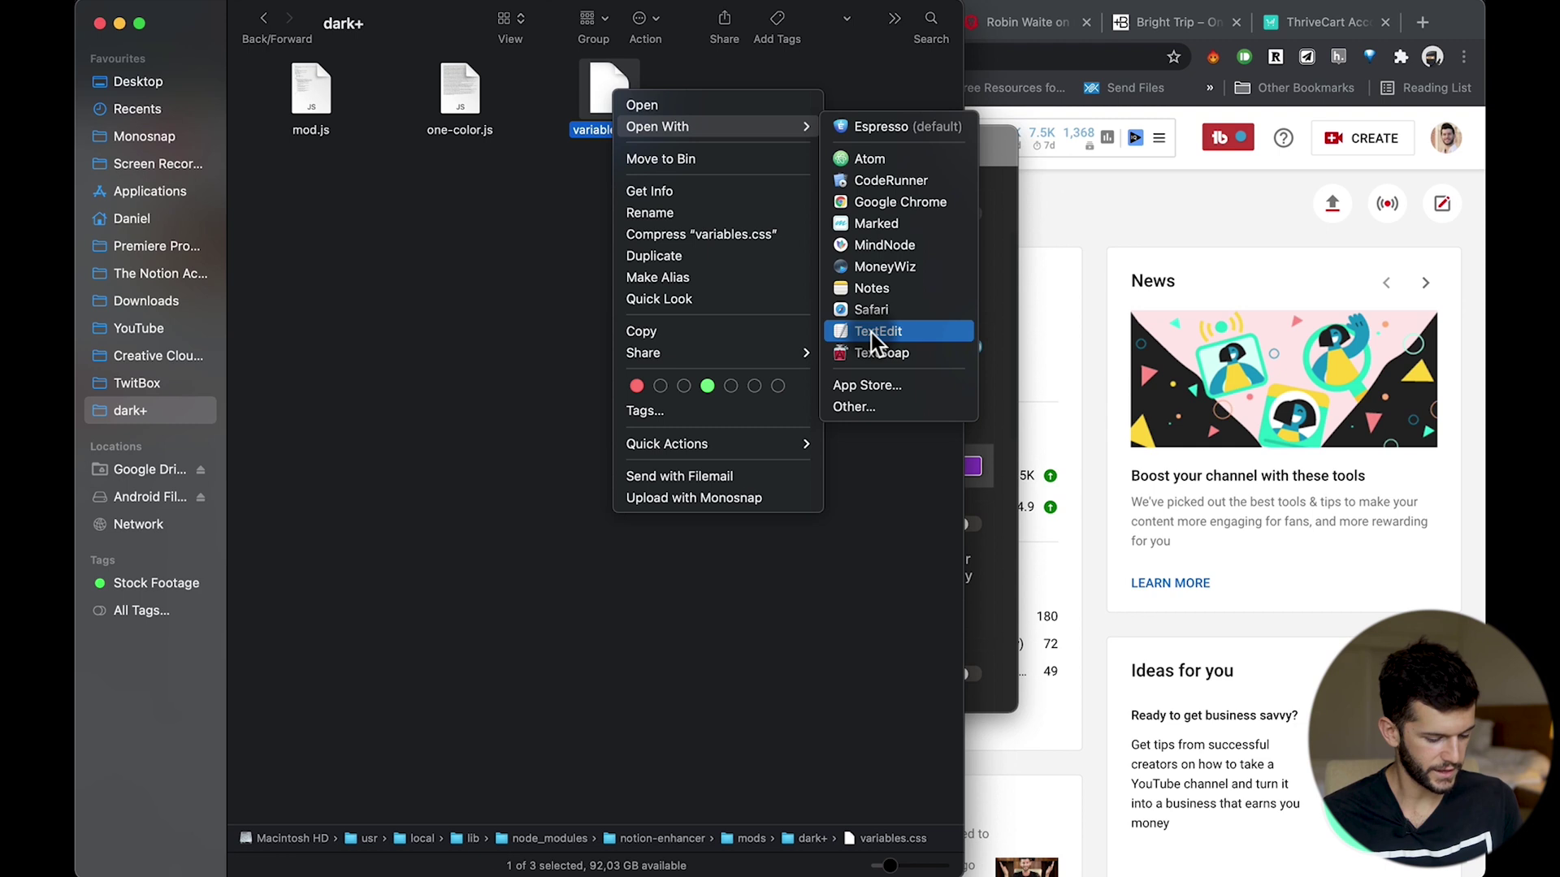
click(871, 333)
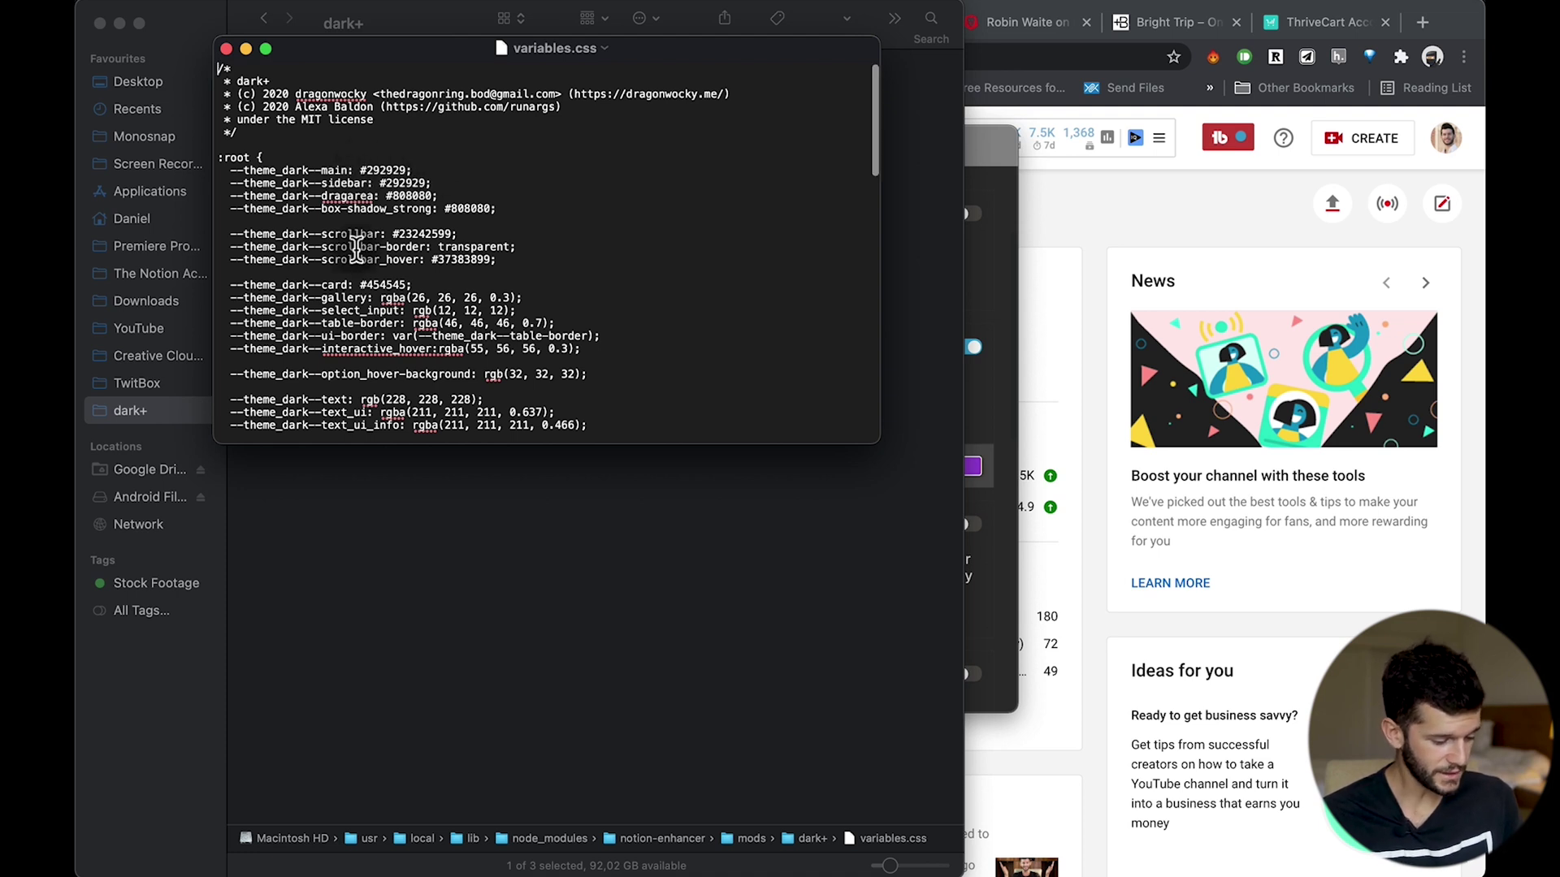
scroll(459, 232, down, 10)
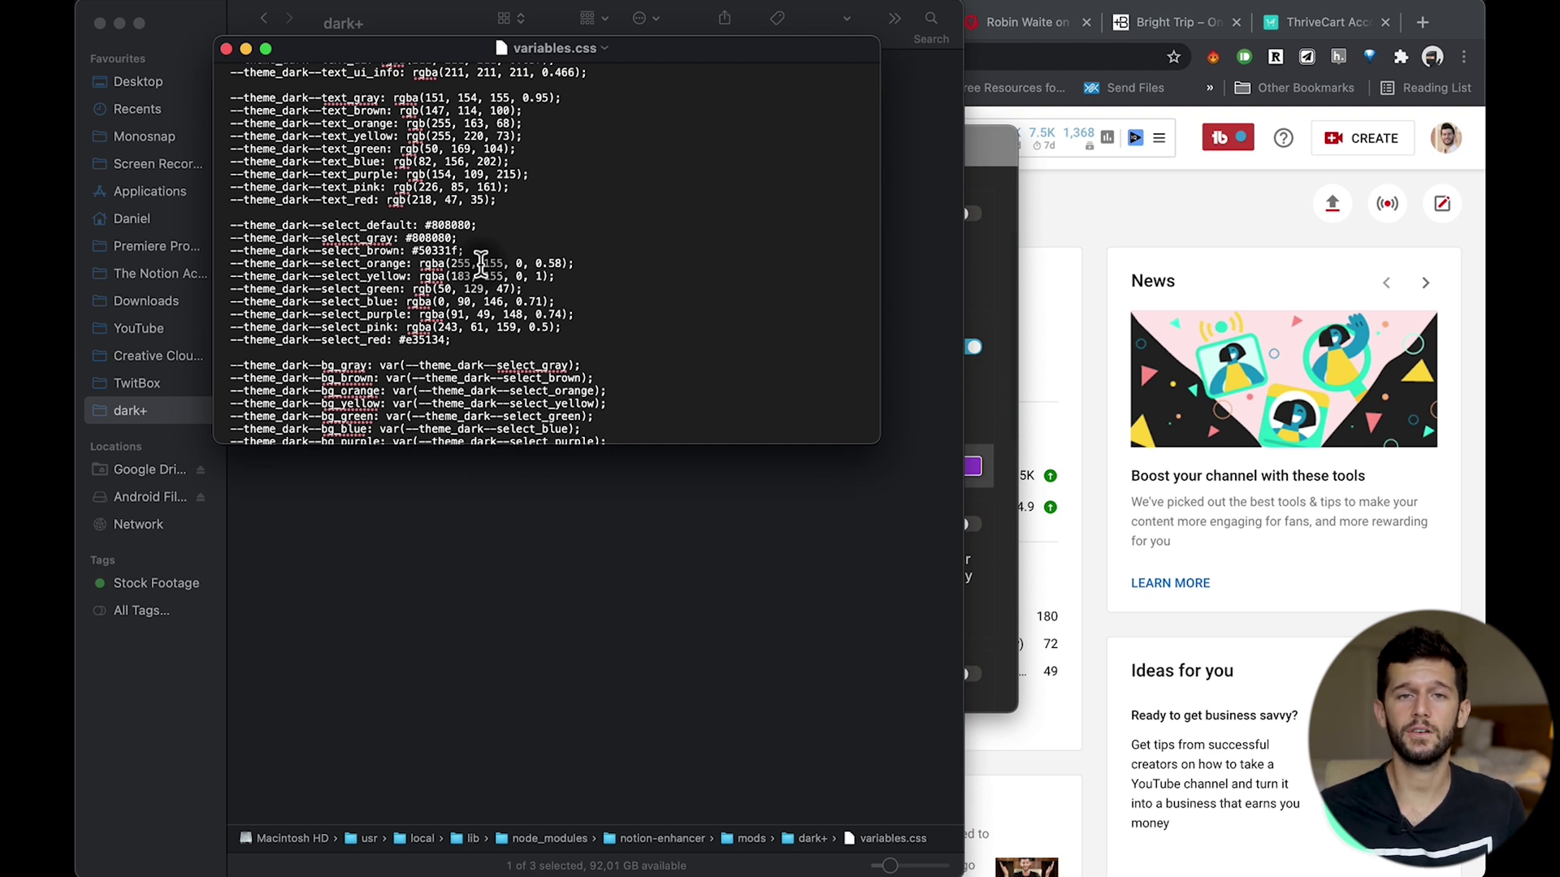
scroll(478, 267, up, 10)
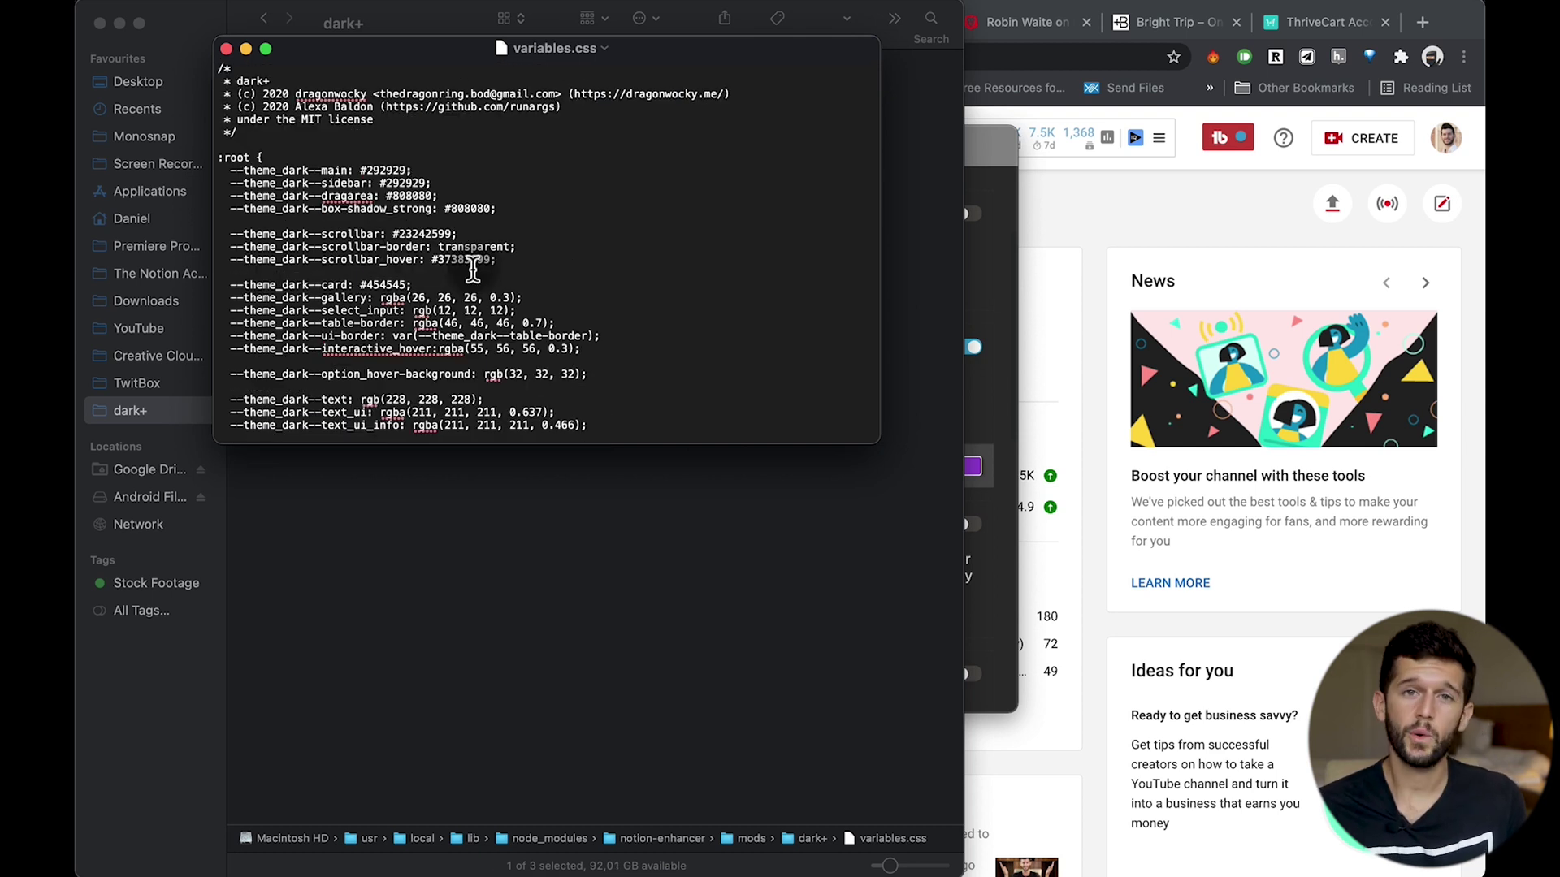